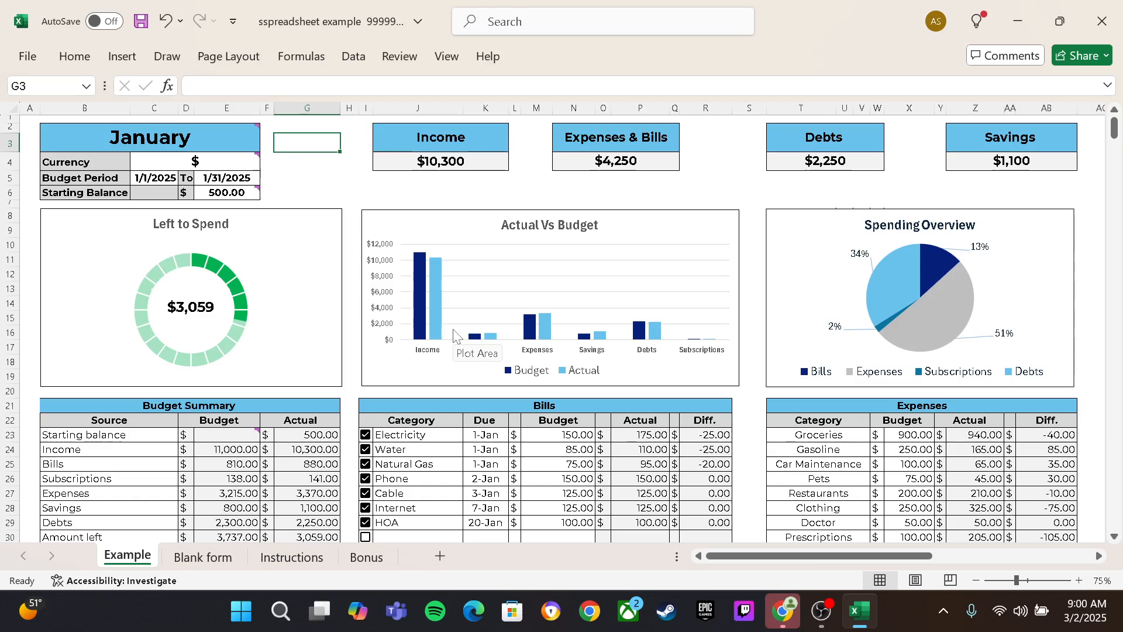
Dismiss the error message and look through the Example sheet's budget tables down to savings, debts and subscriptions.
mouse_move(487, 339)
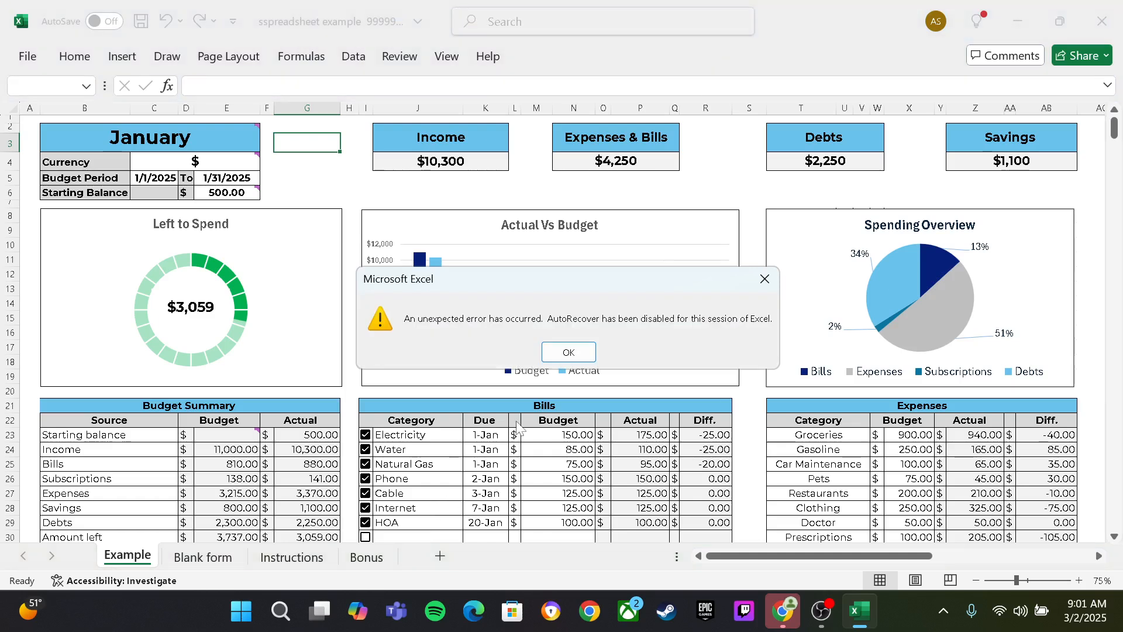
click(559, 350)
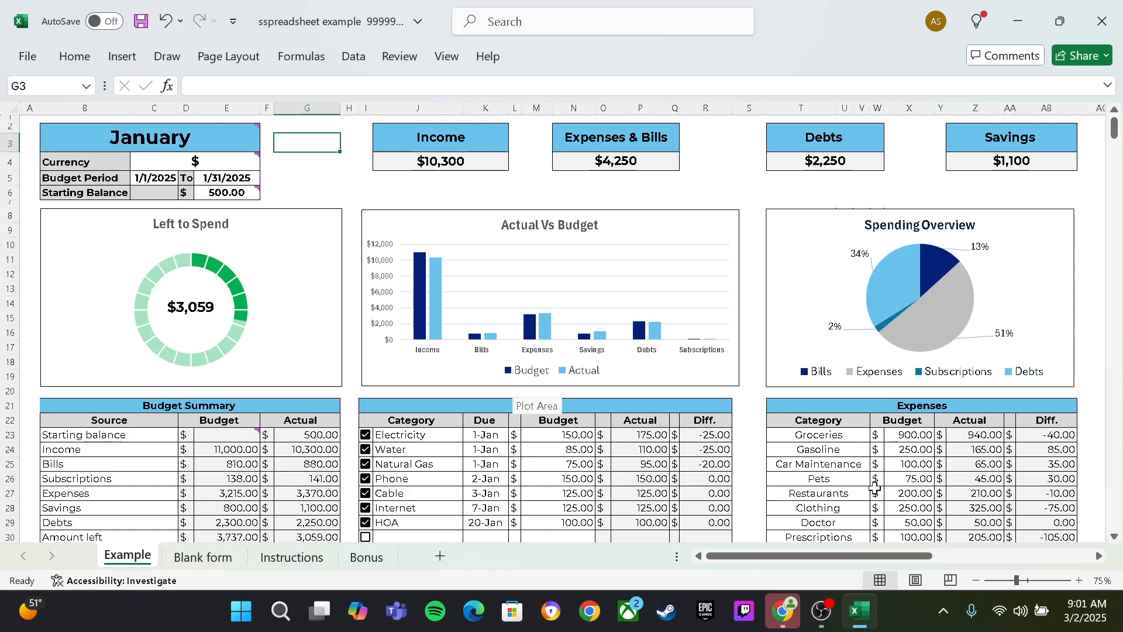
click(1114, 538)
scroll(1114, 543, down, 8)
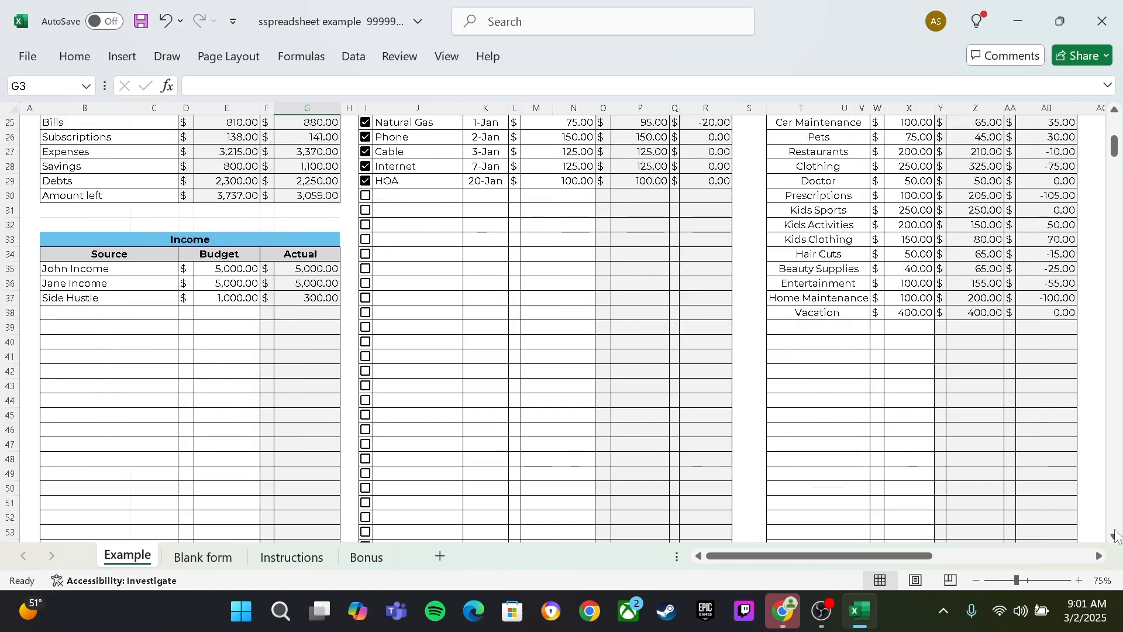
scroll(1115, 541, down, 8)
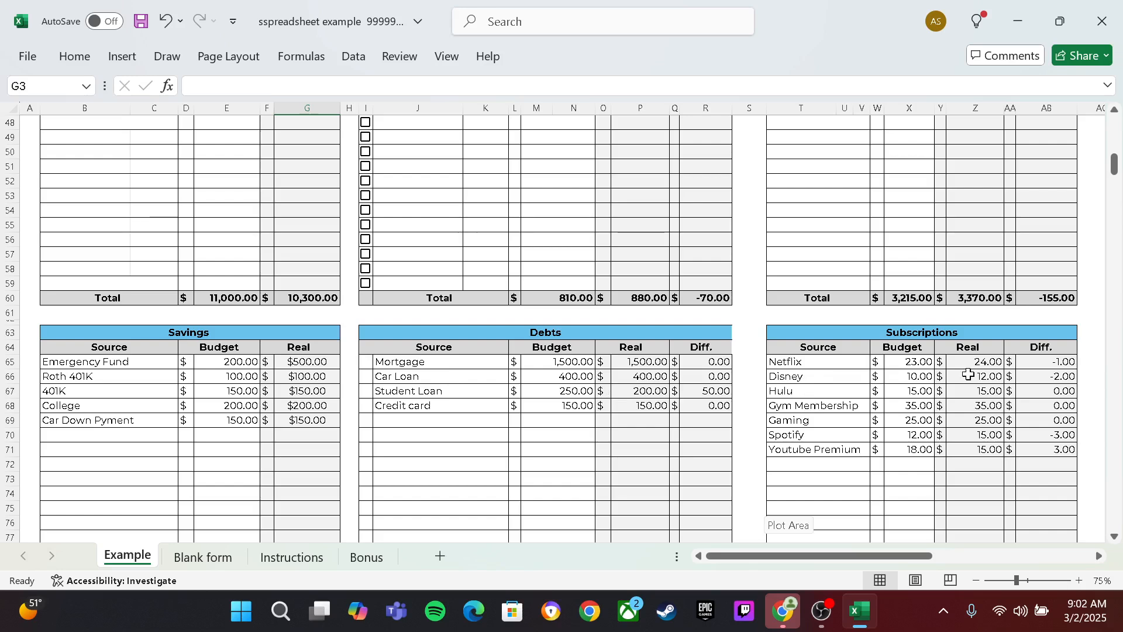
drag(1115, 171, 1115, 130)
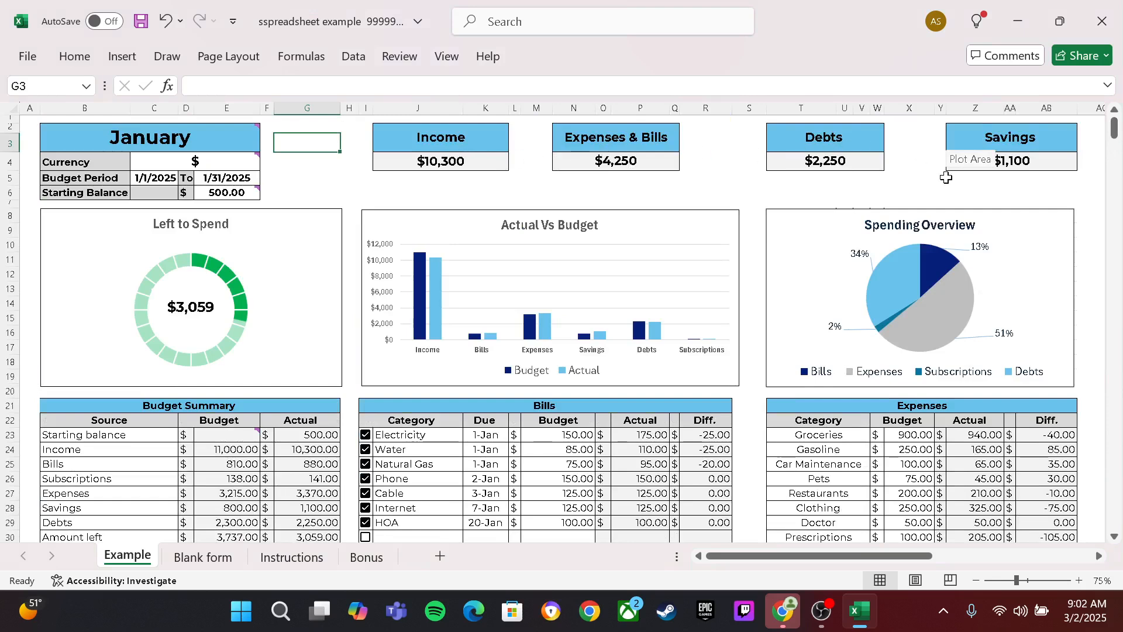
click(905, 192)
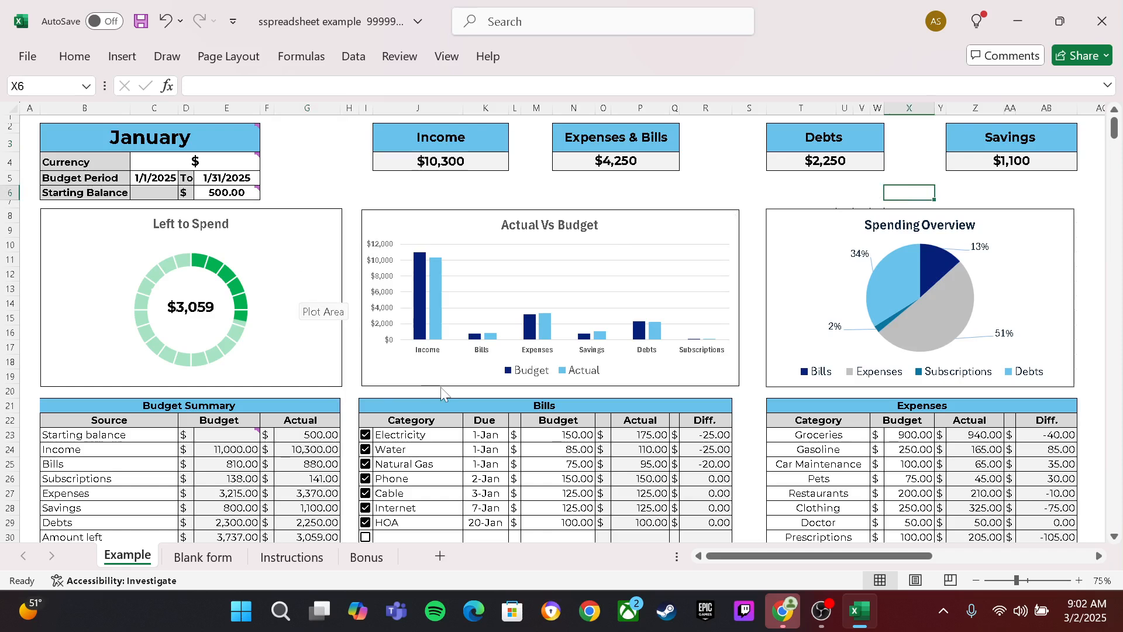
Examine the Example sheet's charts, category tables, transaction tracker and table of top rated spending categories.
click(1114, 535)
click(1113, 536)
click(1114, 536)
click(1113, 537)
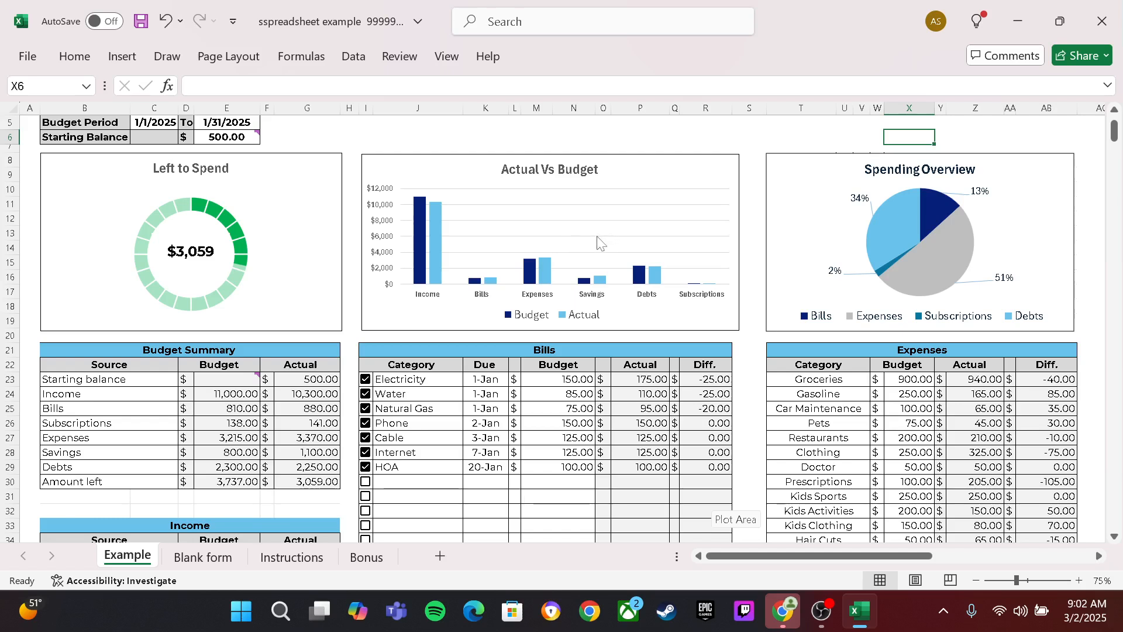
mouse_move(892, 233)
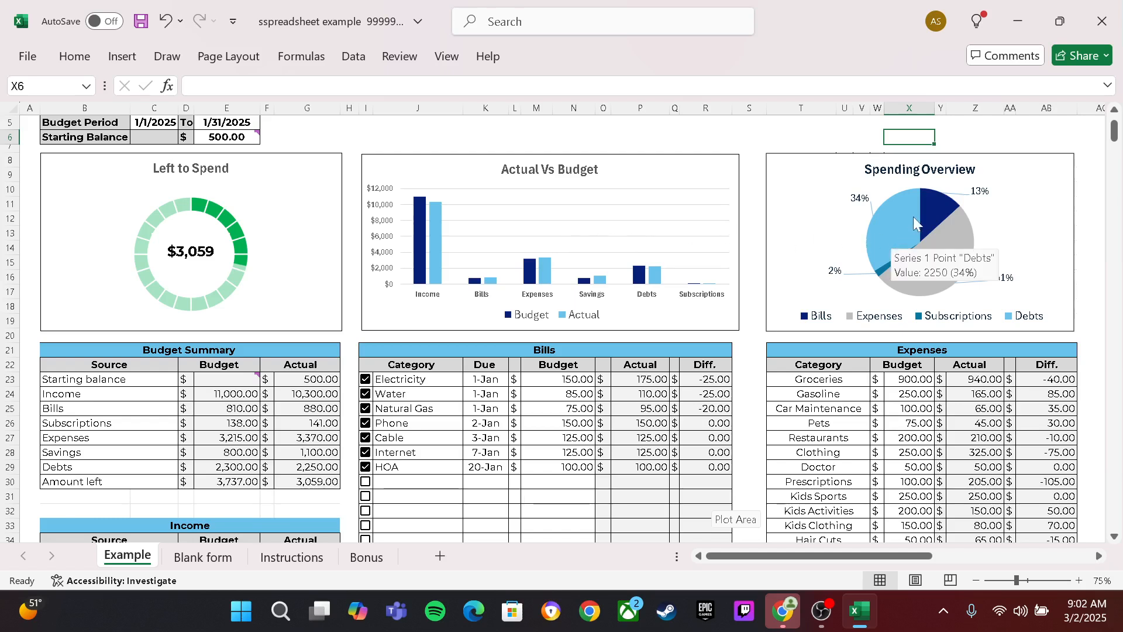
mouse_move(944, 219)
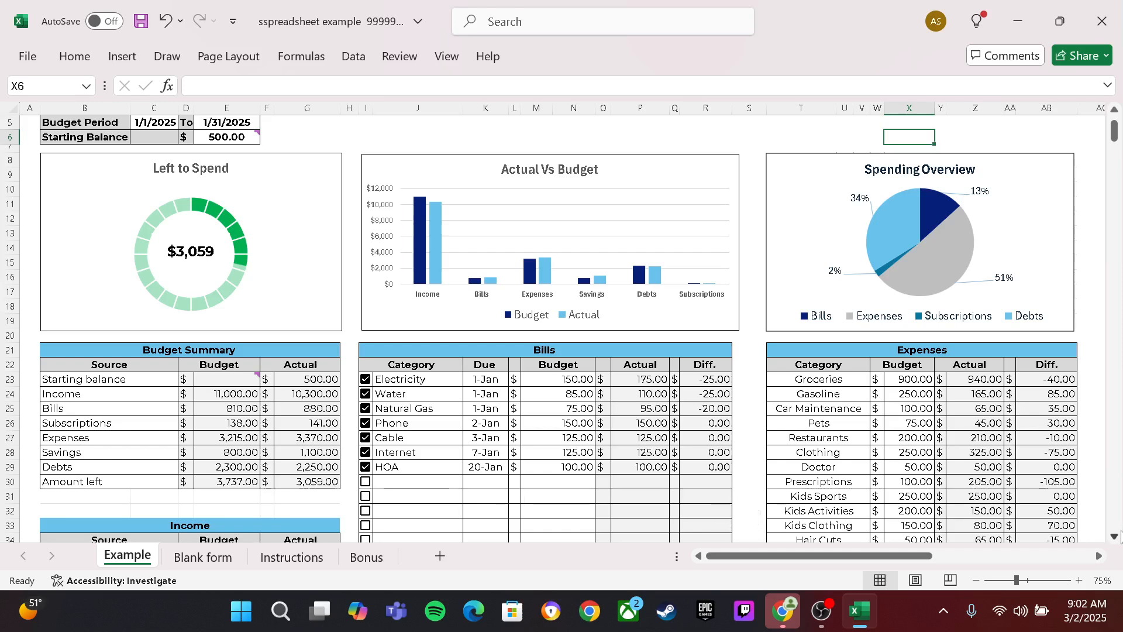
scroll(1117, 538, down, 8)
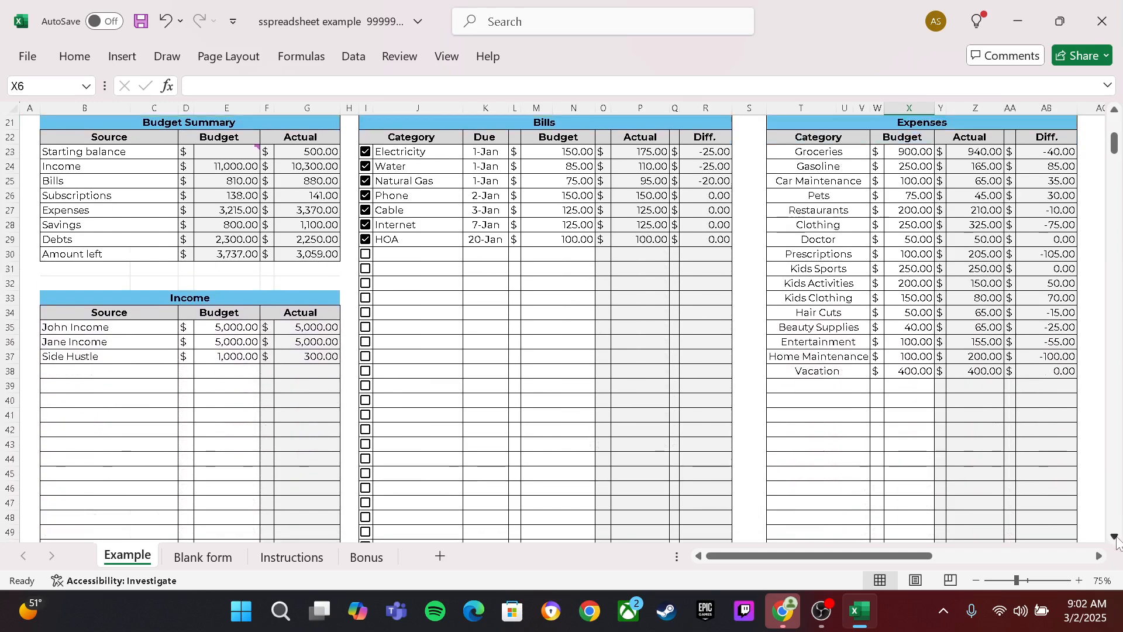
scroll(1117, 541, down, 10)
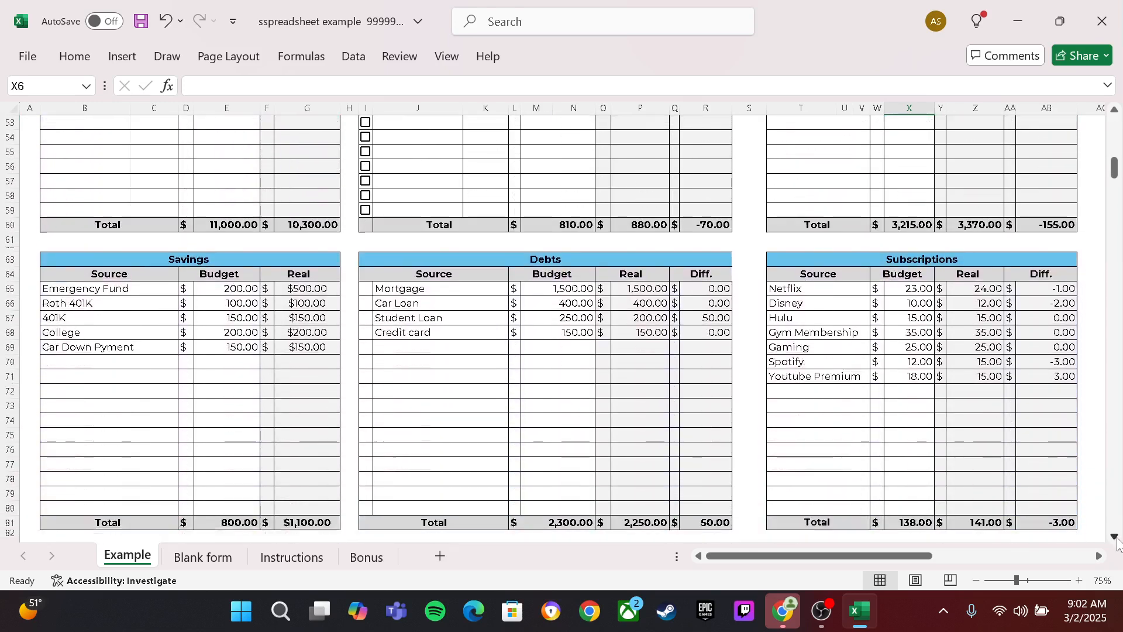
scroll(1117, 541, down, 8)
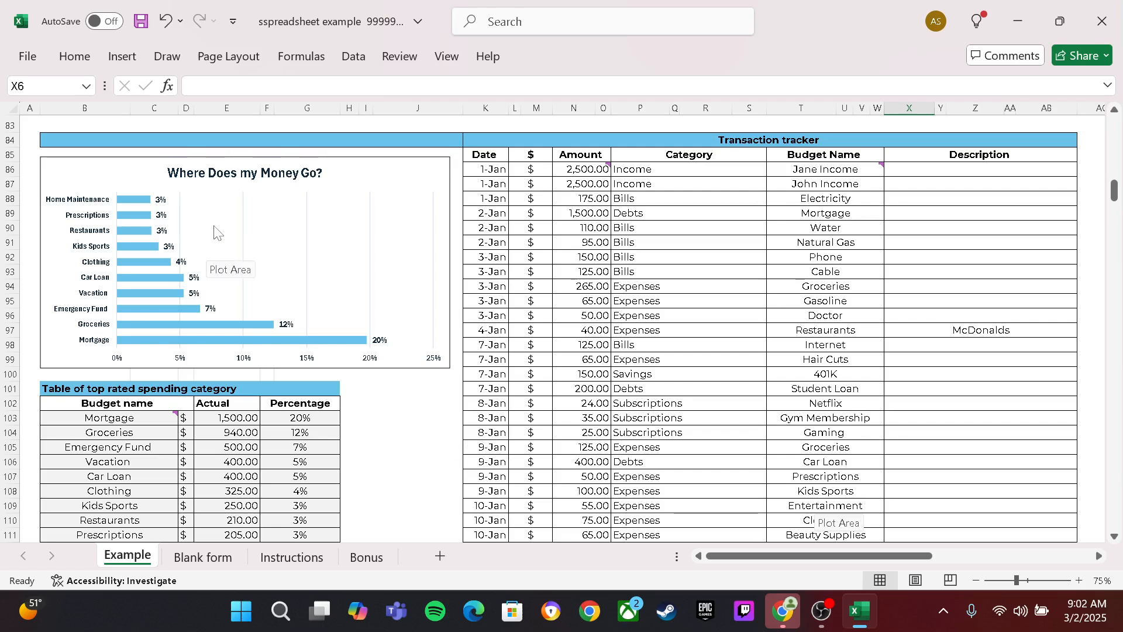
click(1115, 536)
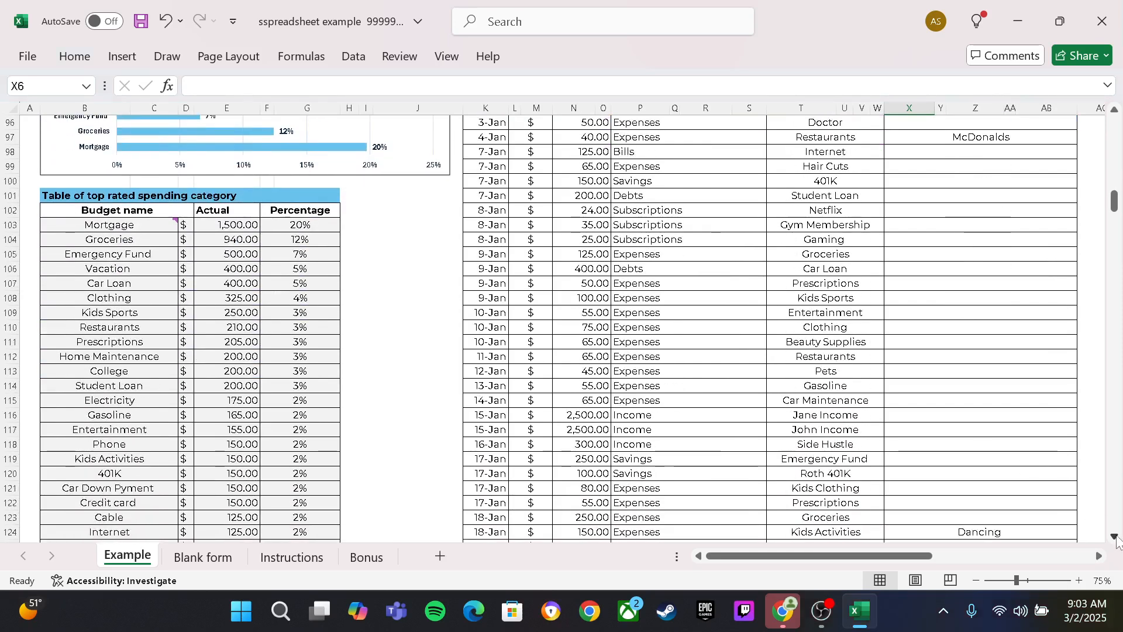
click(1115, 536)
click(1115, 536)
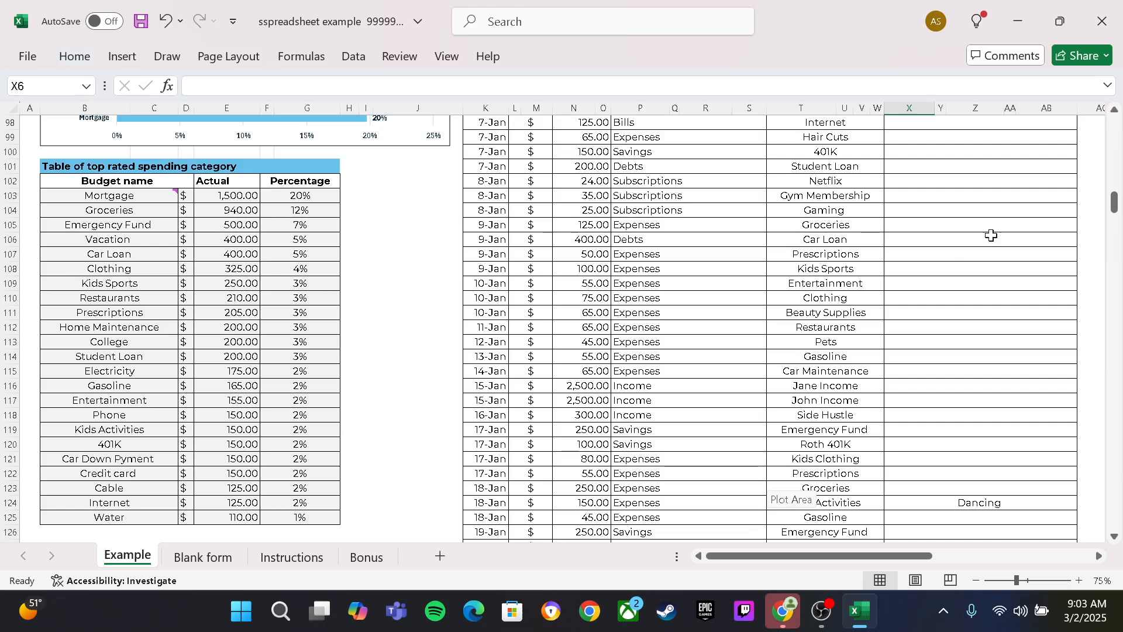
drag(1116, 206, 1102, 127)
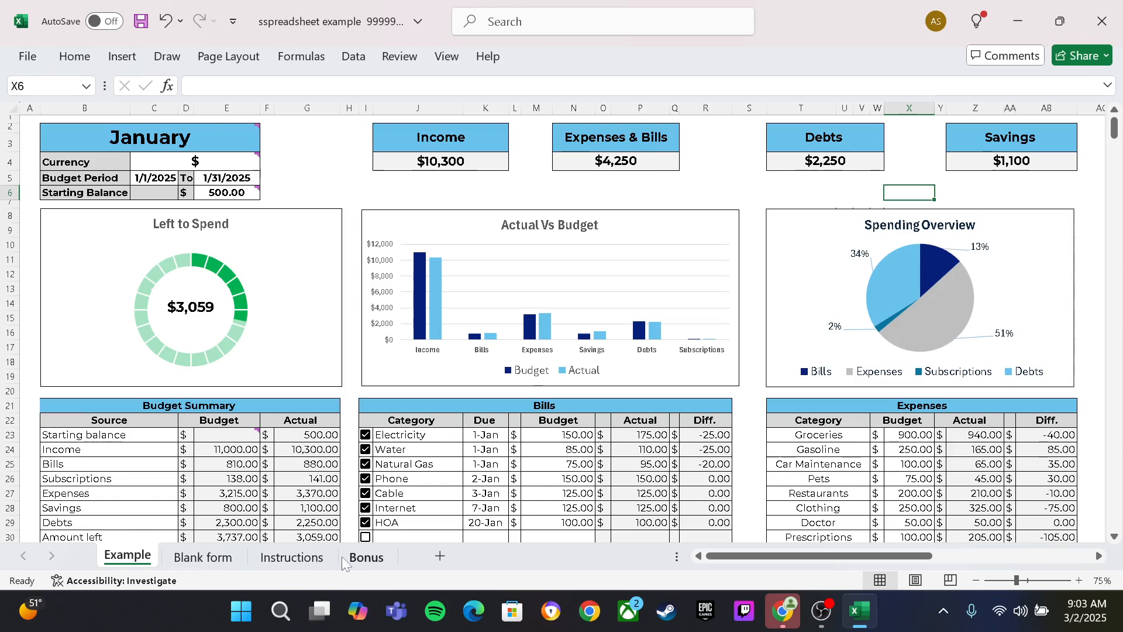
Set the budget month in the Example sheet's heading to March.
click(177, 141)
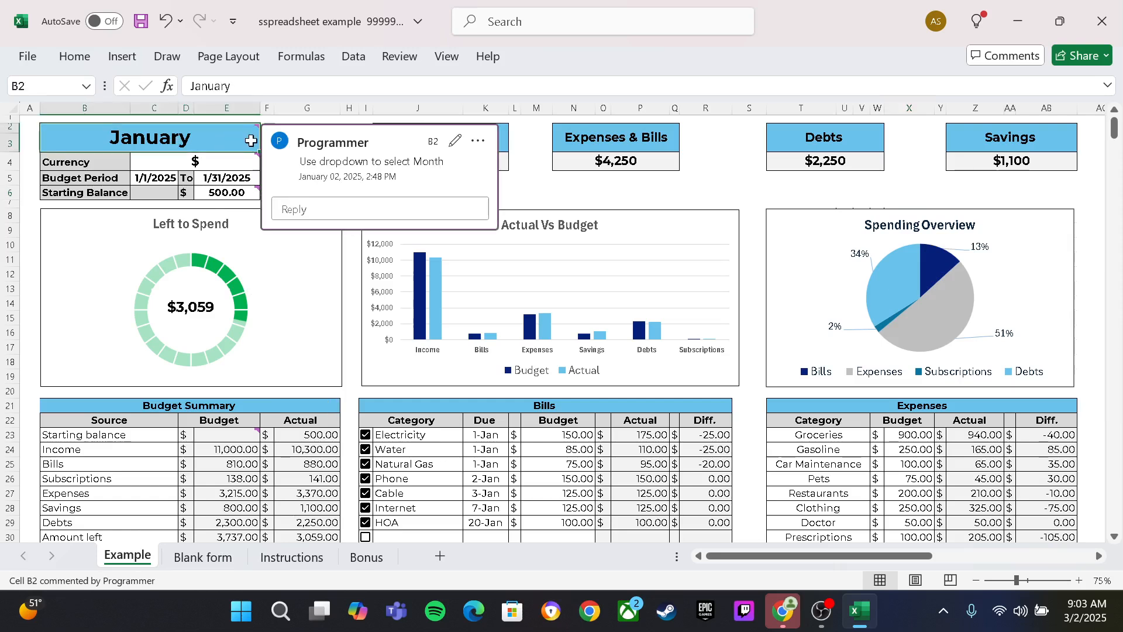
drag(251, 141, 270, 128)
click(270, 129)
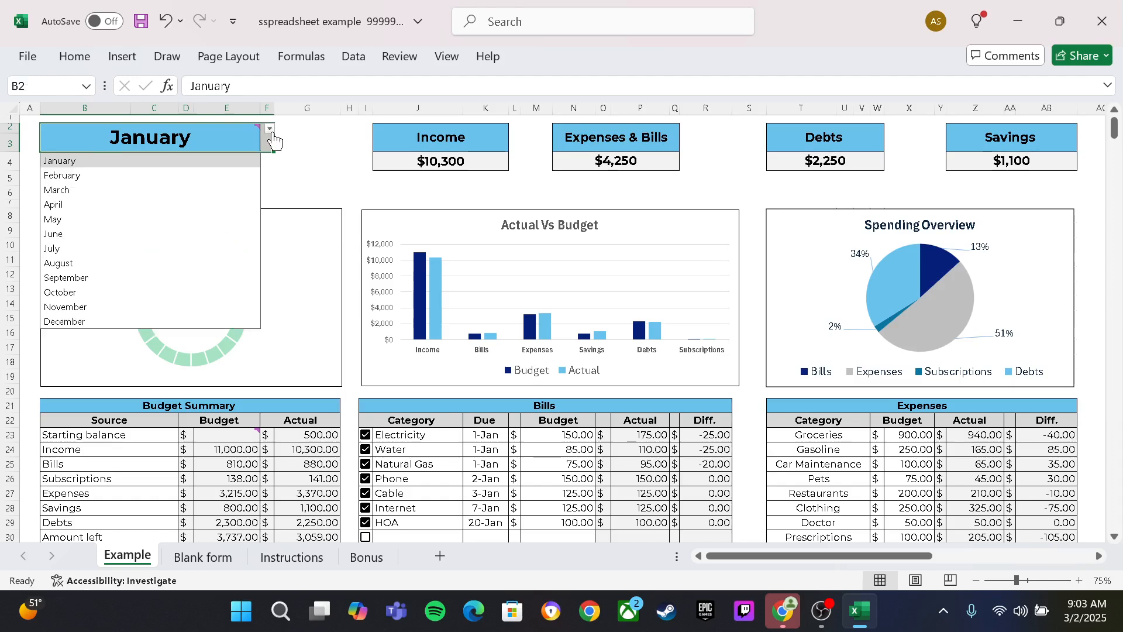
click(194, 190)
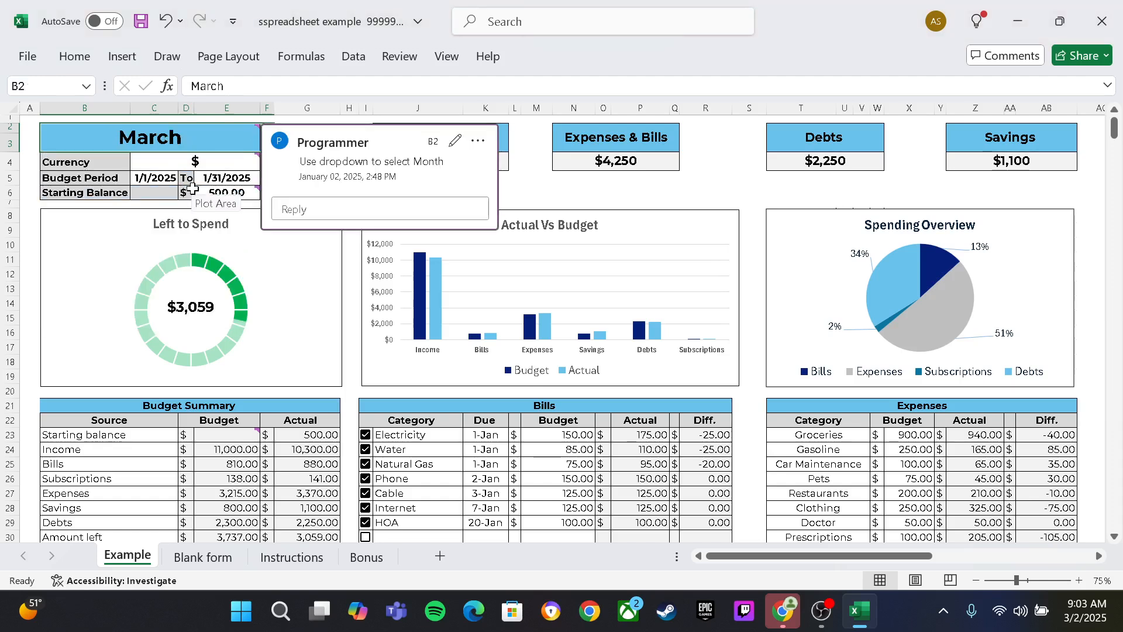
Set the starting balance in cell E6 to 1000.
mouse_move(235, 196)
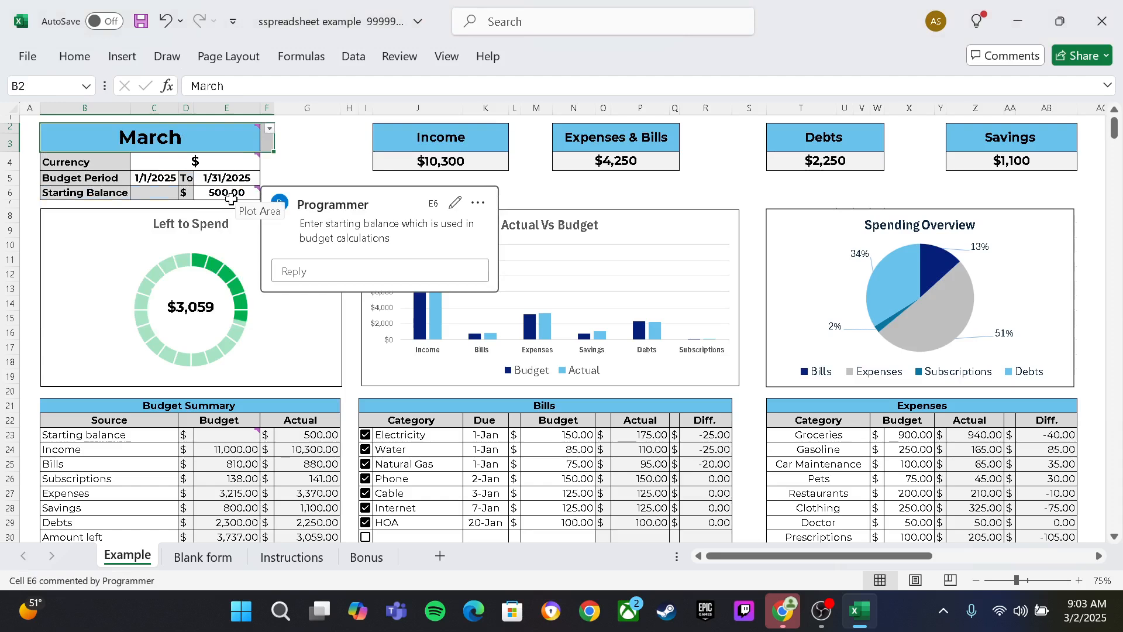
click(224, 195)
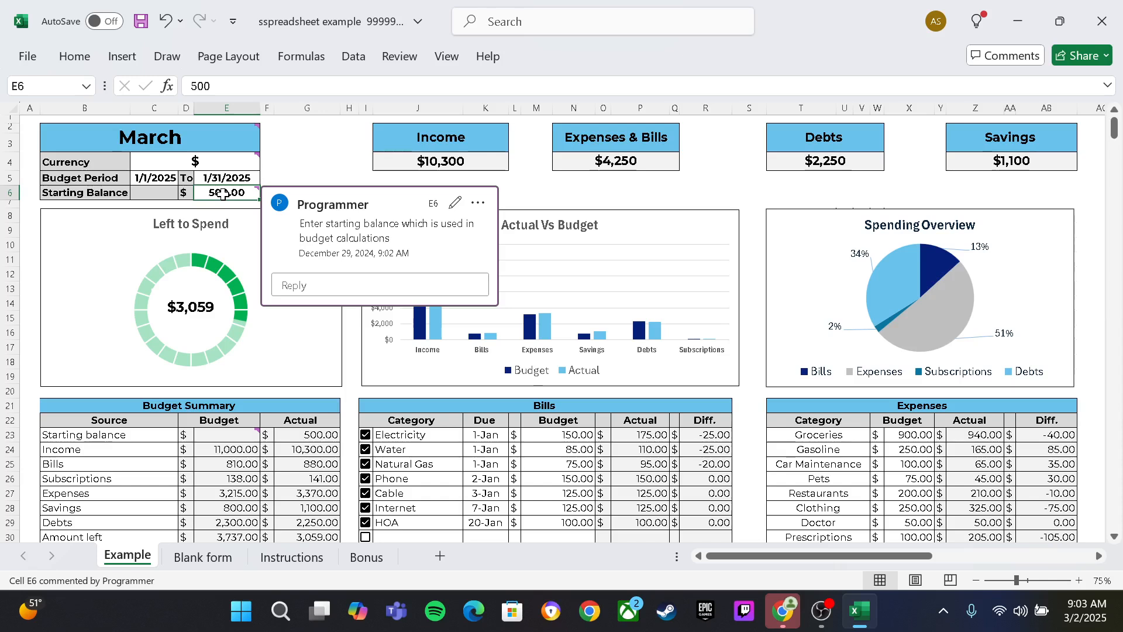
text(100)
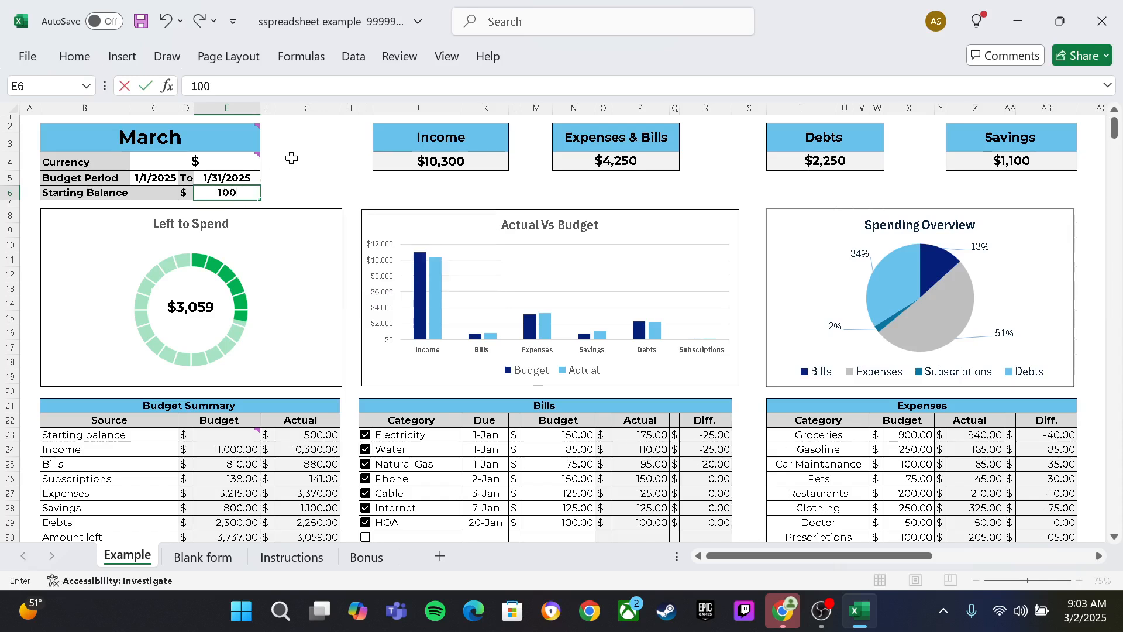
text(0)
key(Return)
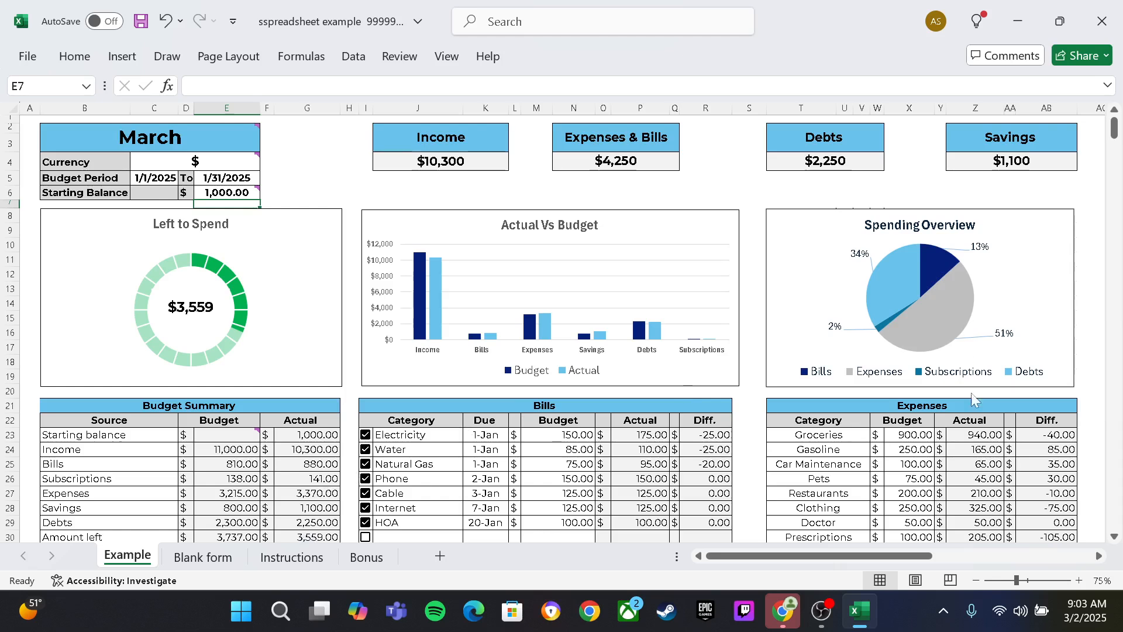
Add a bill named garbage with the due date 1-25 below HOA in the Bills table.
click(1116, 536)
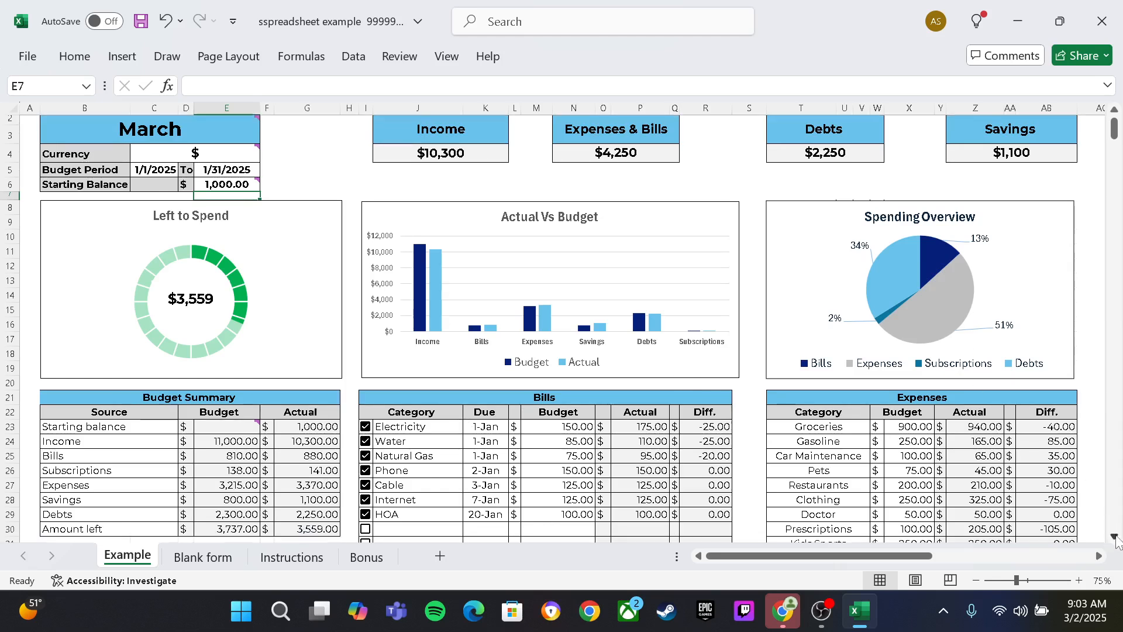
click(1116, 536)
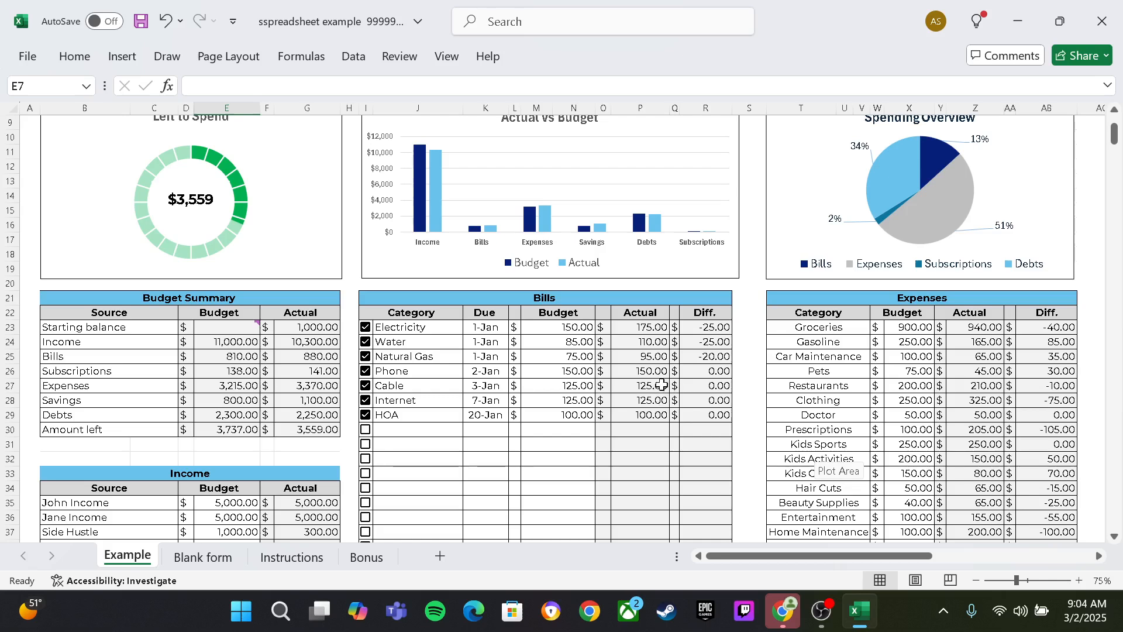
click(637, 417)
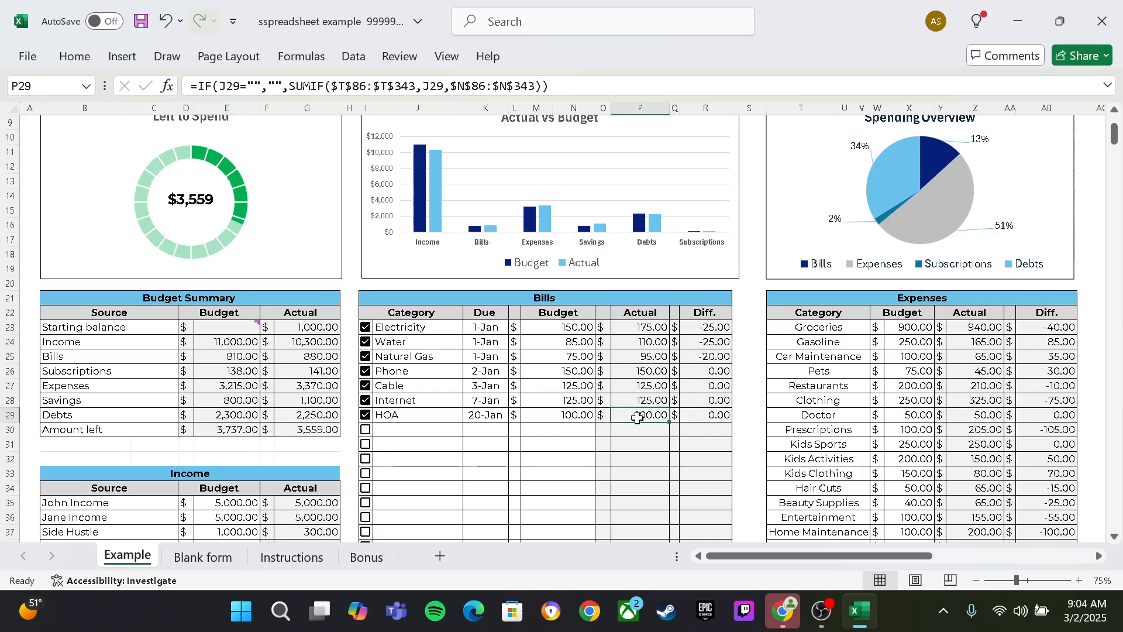
click(394, 432)
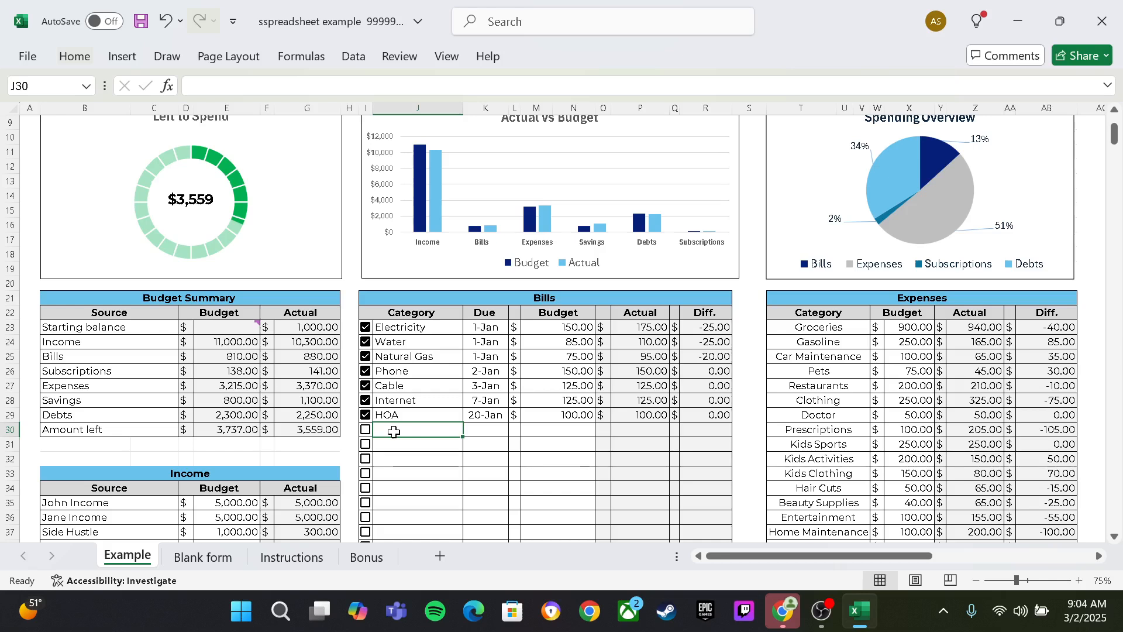
text(garbage)
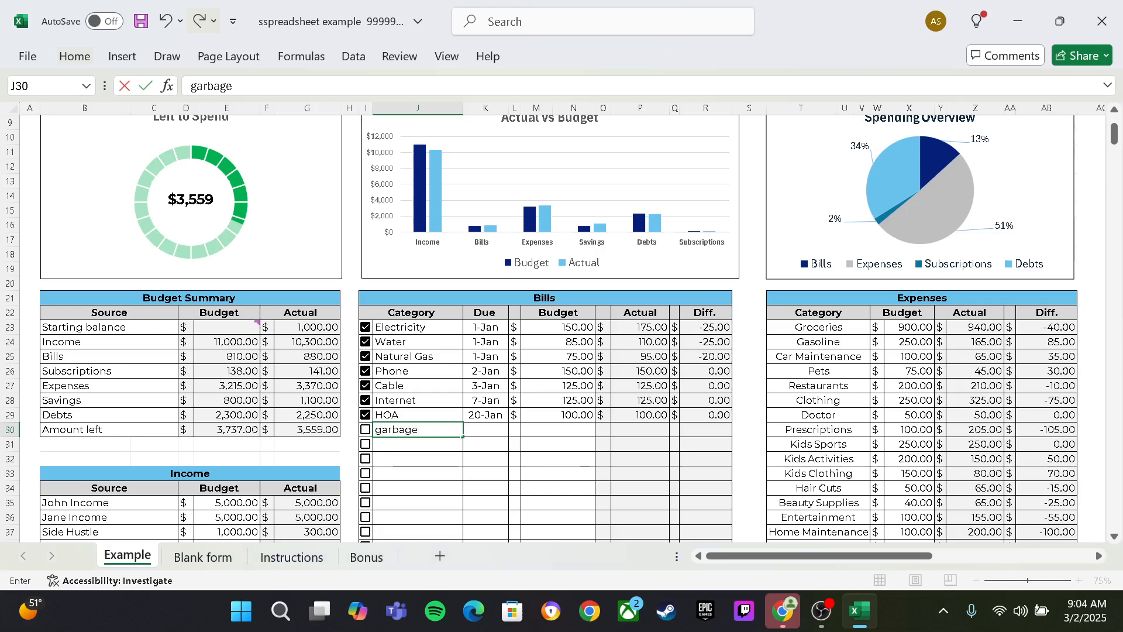
key(Tab)
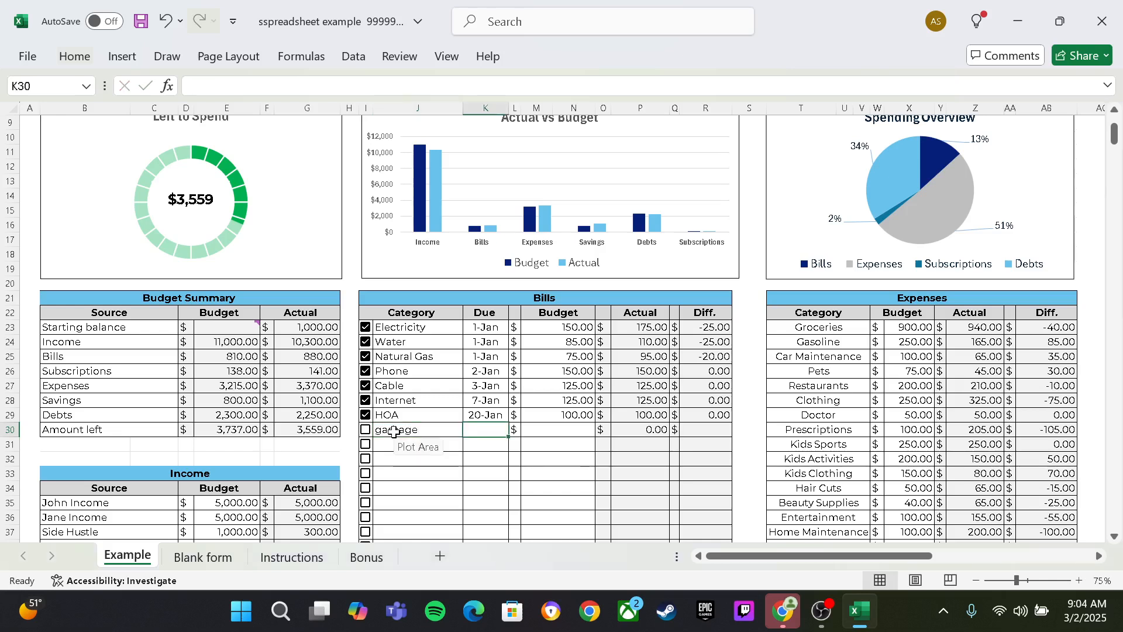
text(1-25)
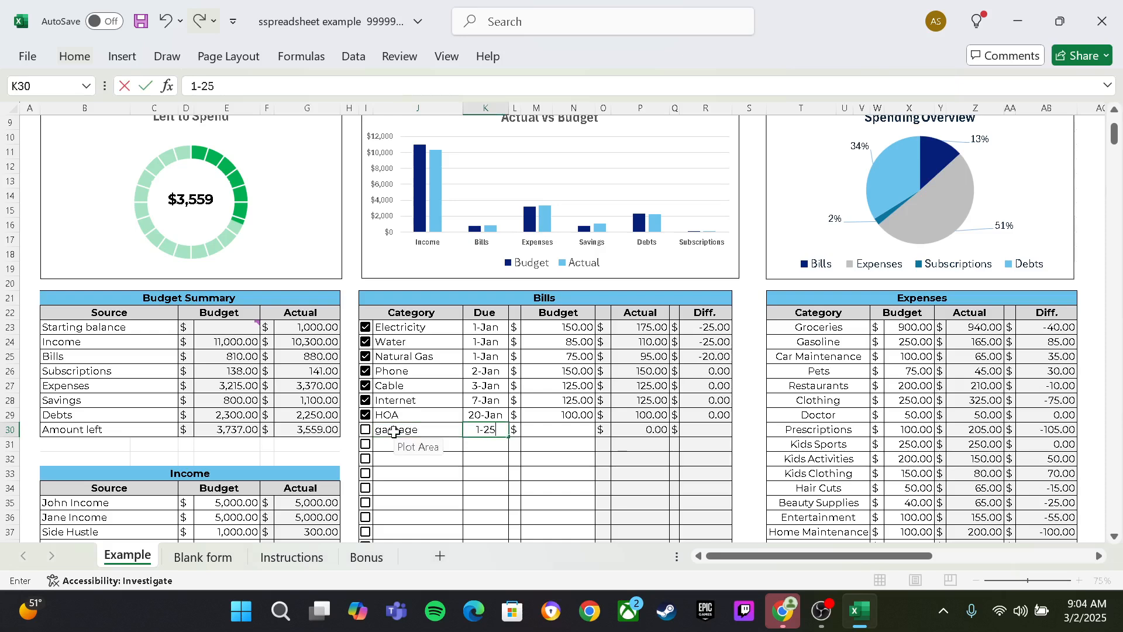
key(Return)
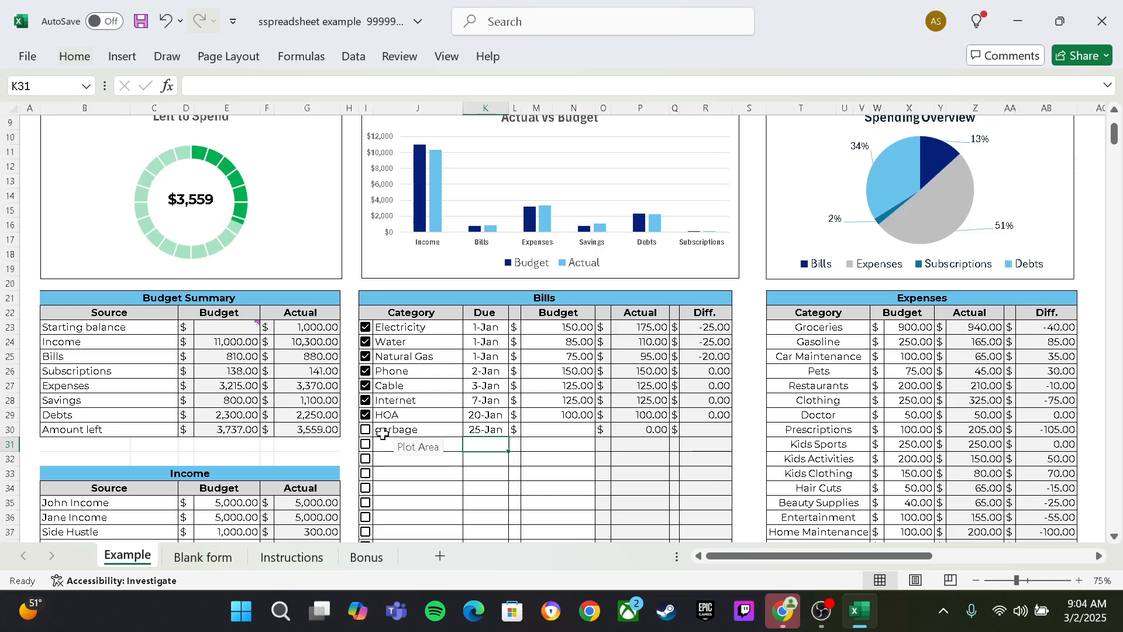
Tick and untick the garbage bill's checkbox, and set its budget to 150.
click(366, 431)
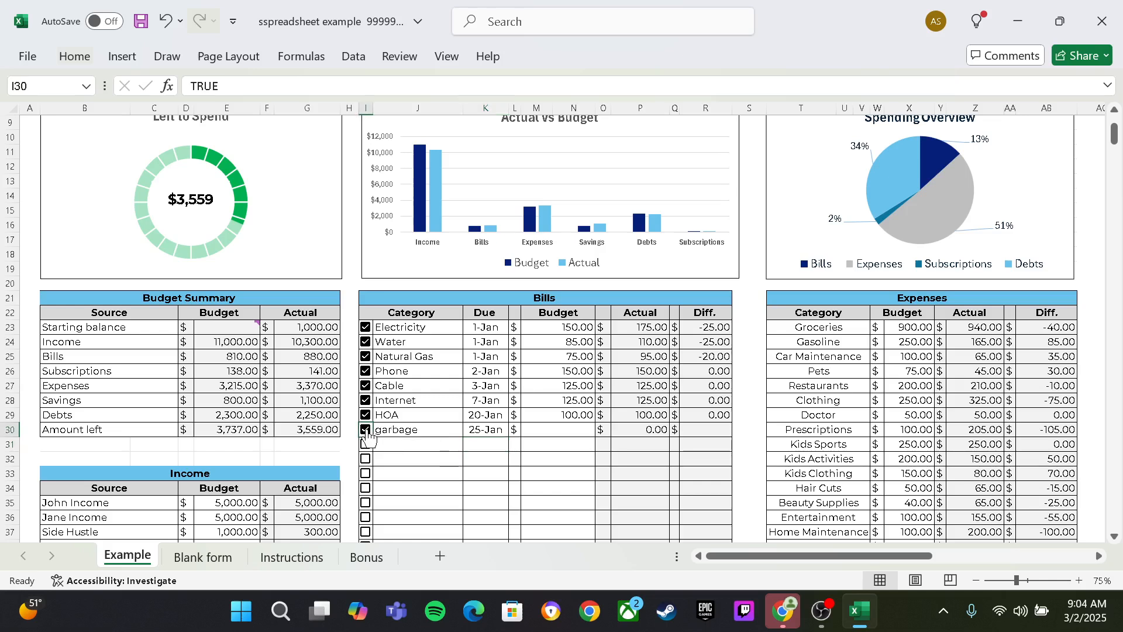
click(366, 430)
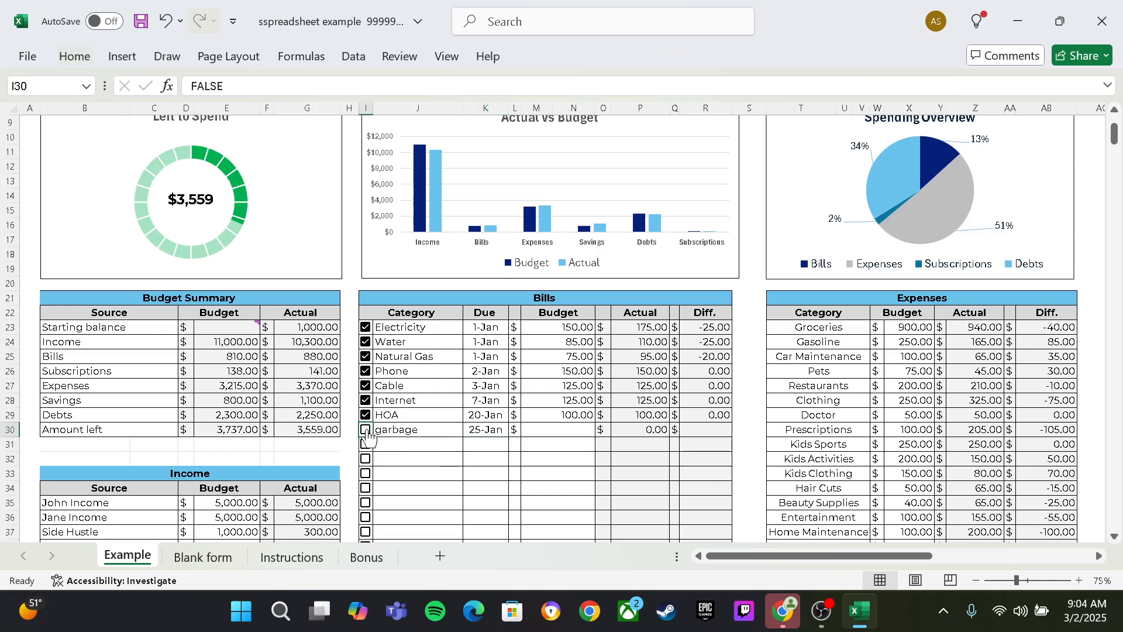
click(552, 433)
text(150)
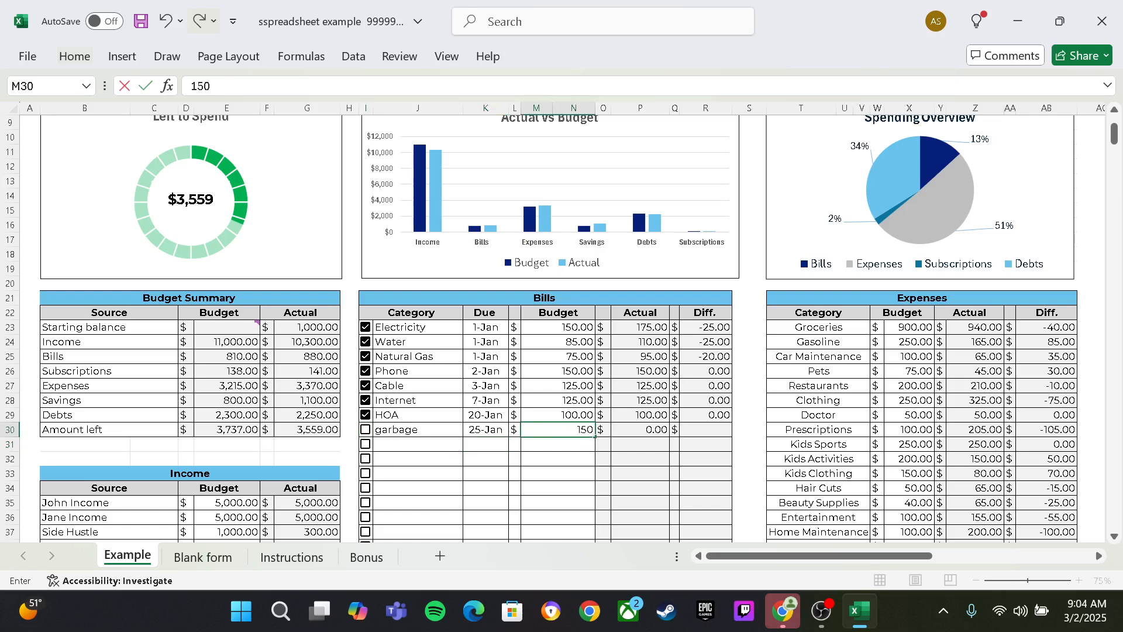
key(Return)
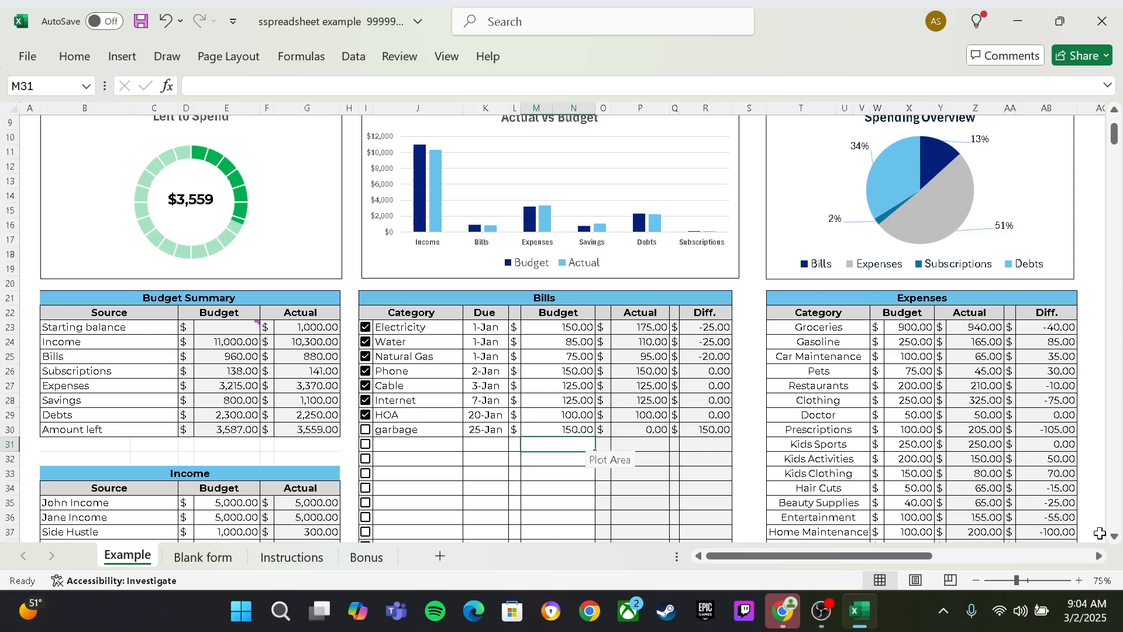
scroll(1116, 541, down, 4)
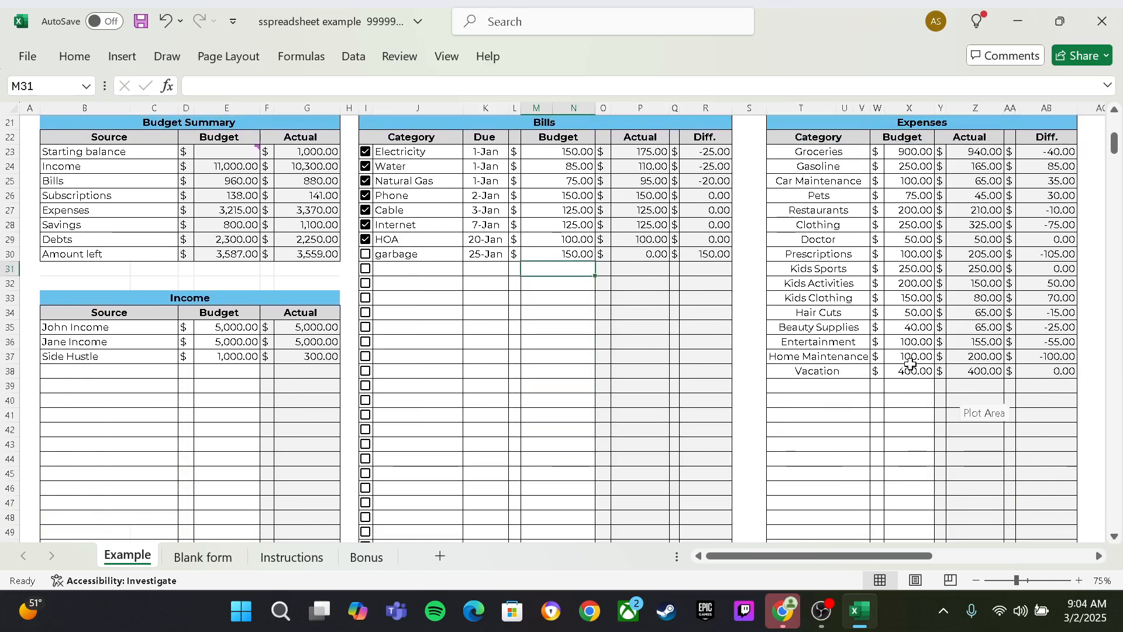
Add an expense category named music lessons below Vacation in the Expenses table, with a budget of 300.
click(810, 388)
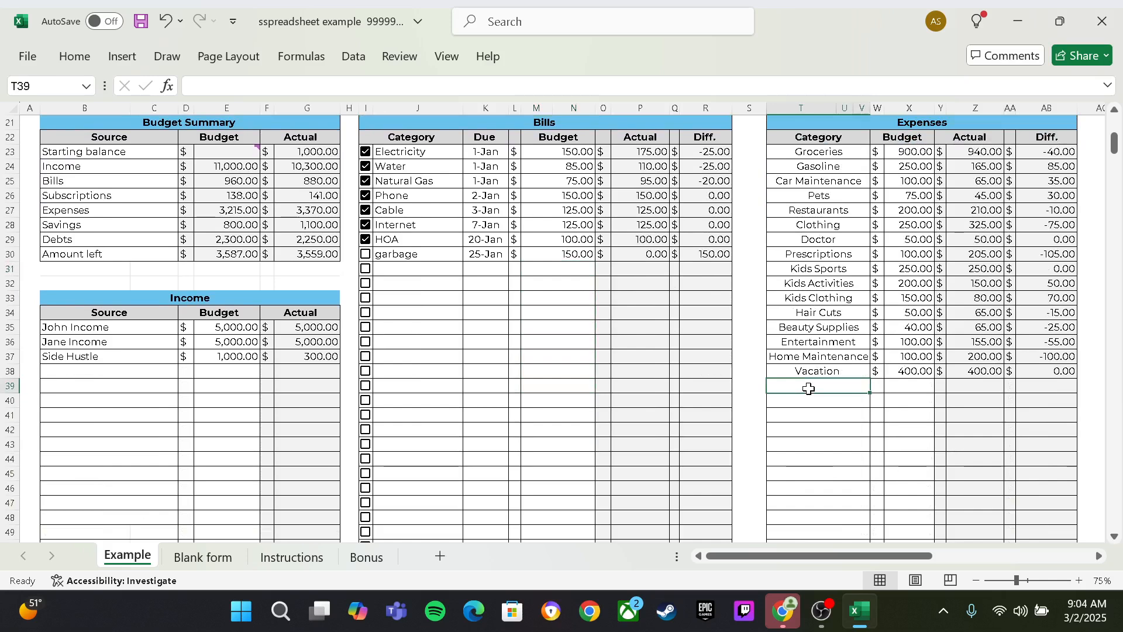
text(mus)
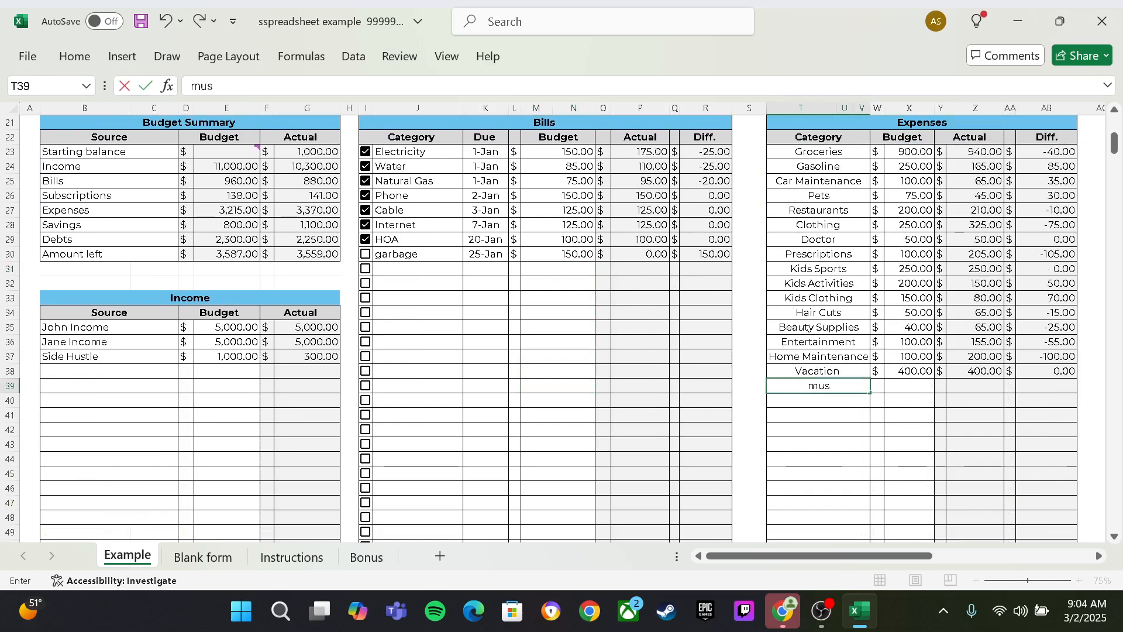
text(ic lessons)
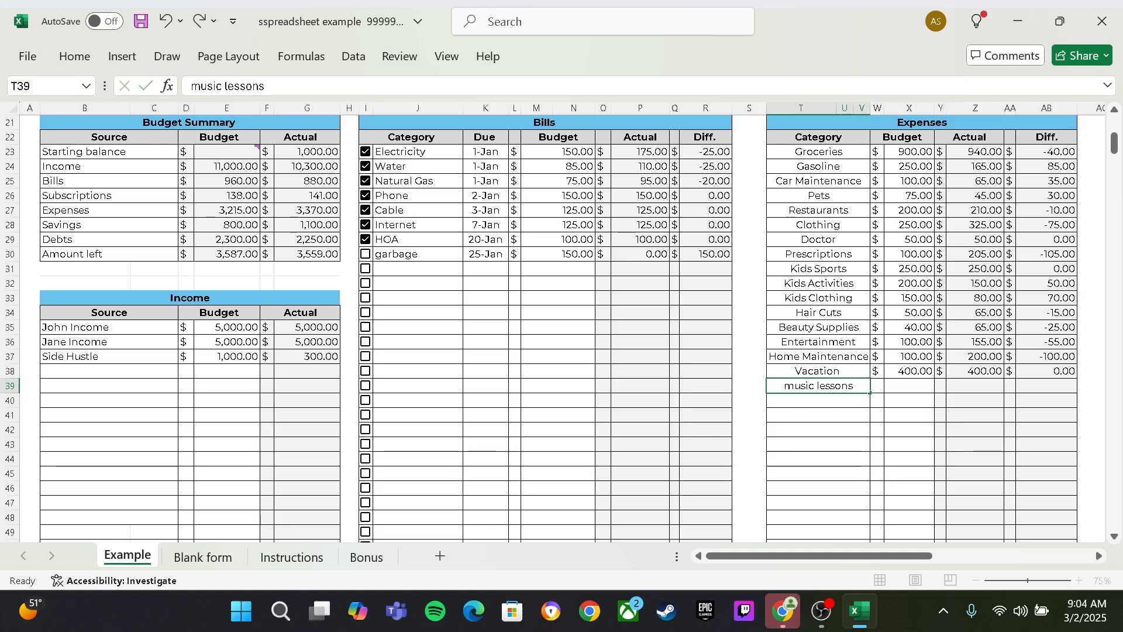
key(Tab)
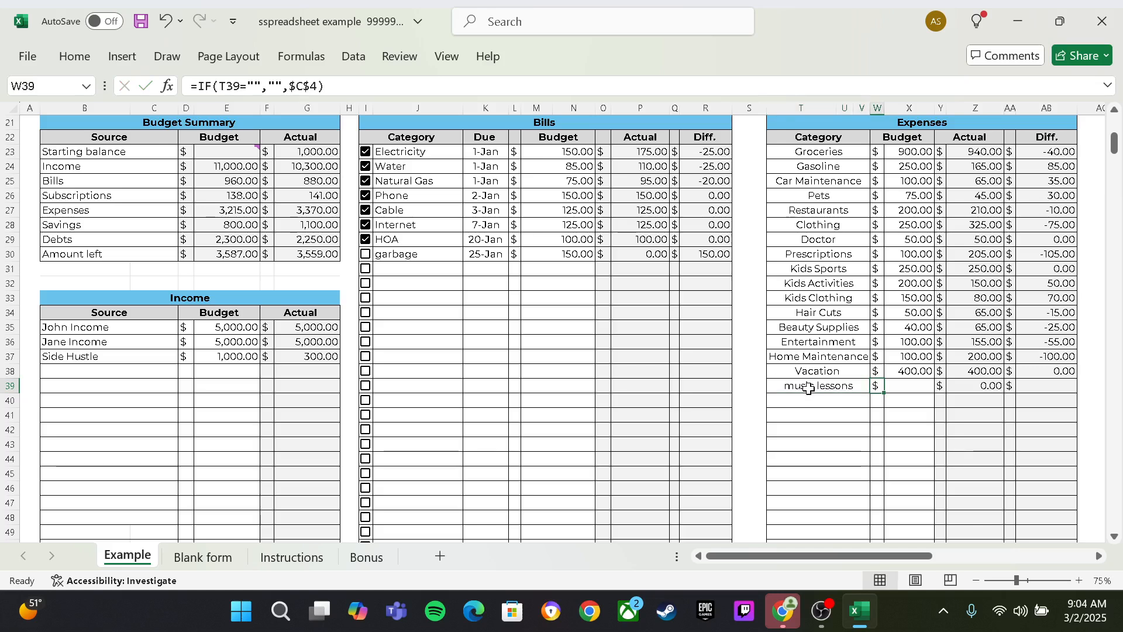
key(Tab)
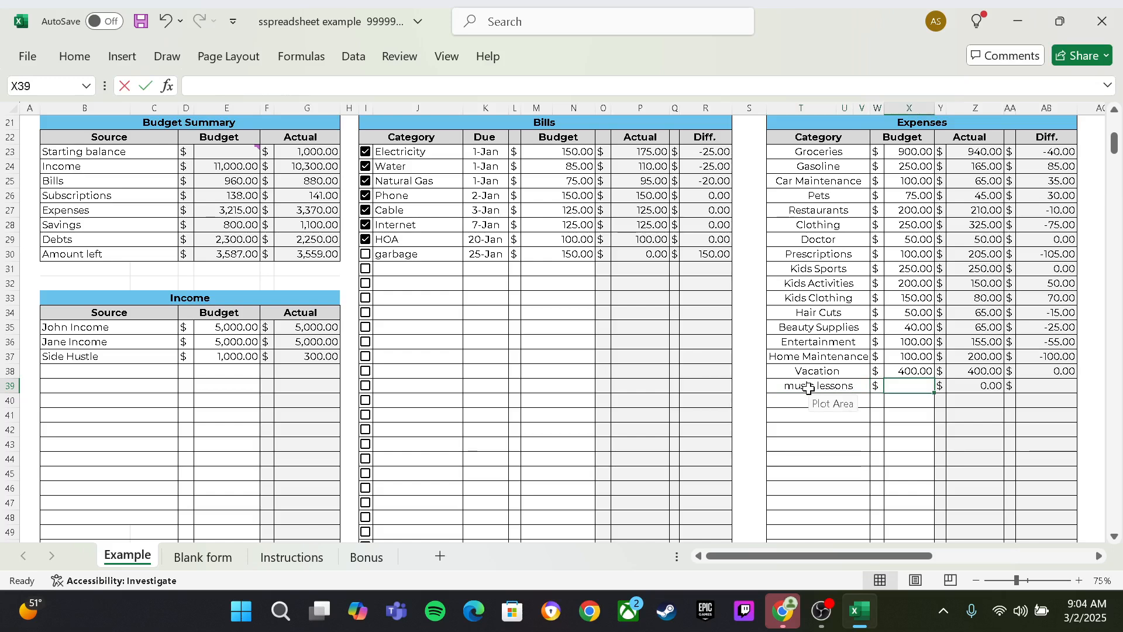
text(300)
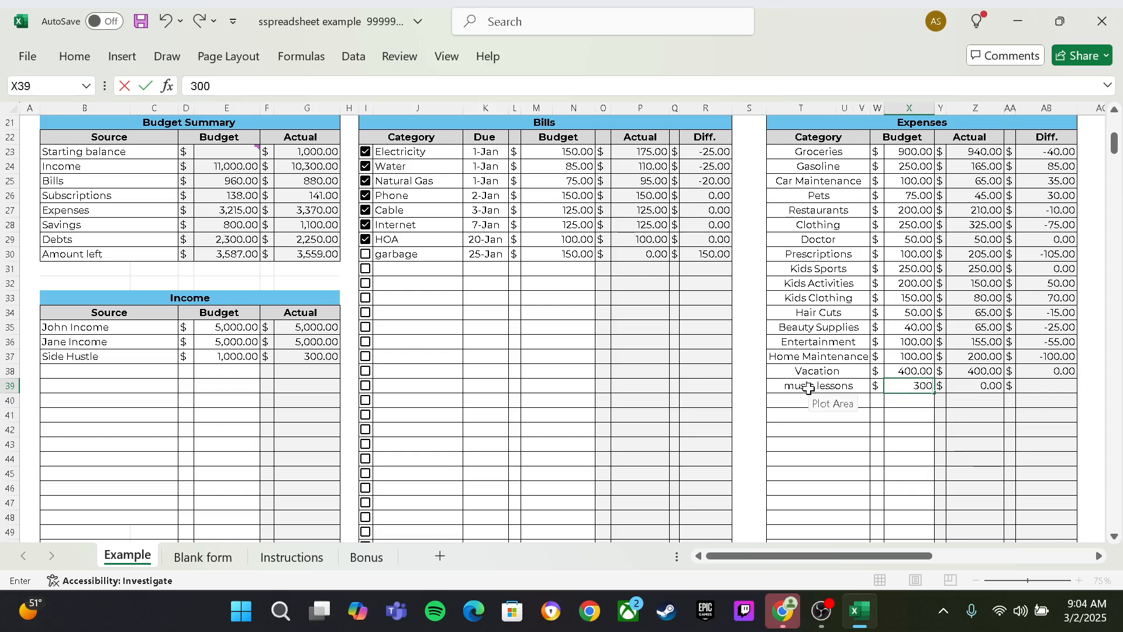
key(Return)
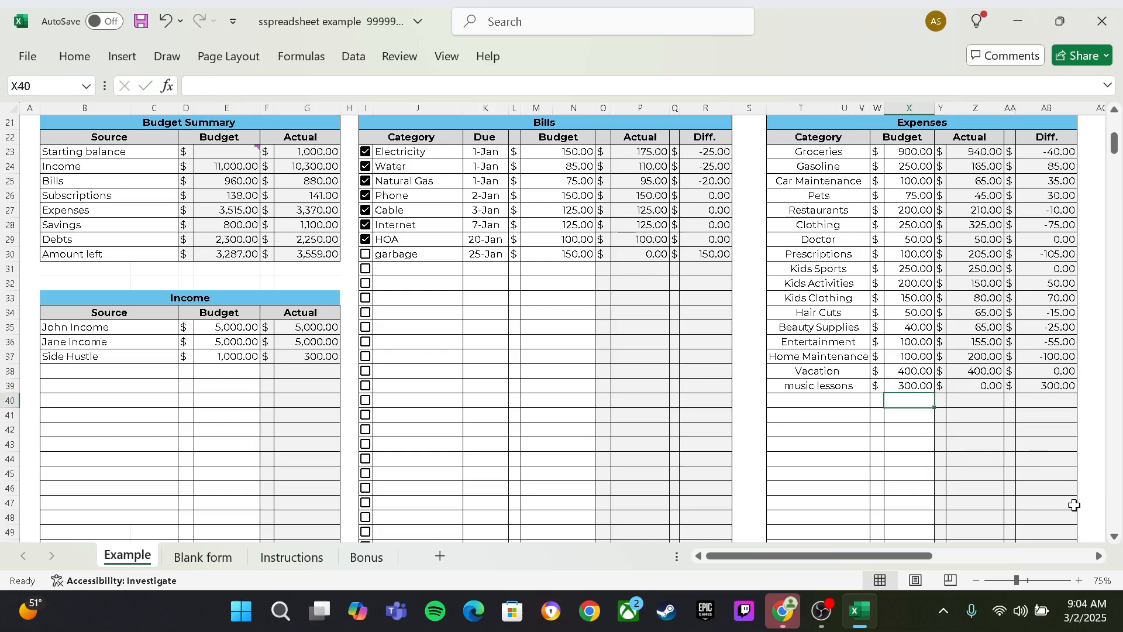
Start a new transaction in row 143 of the Transaction tracker with the date 1-31 and the amount 150.
drag(1115, 539, 1116, 540)
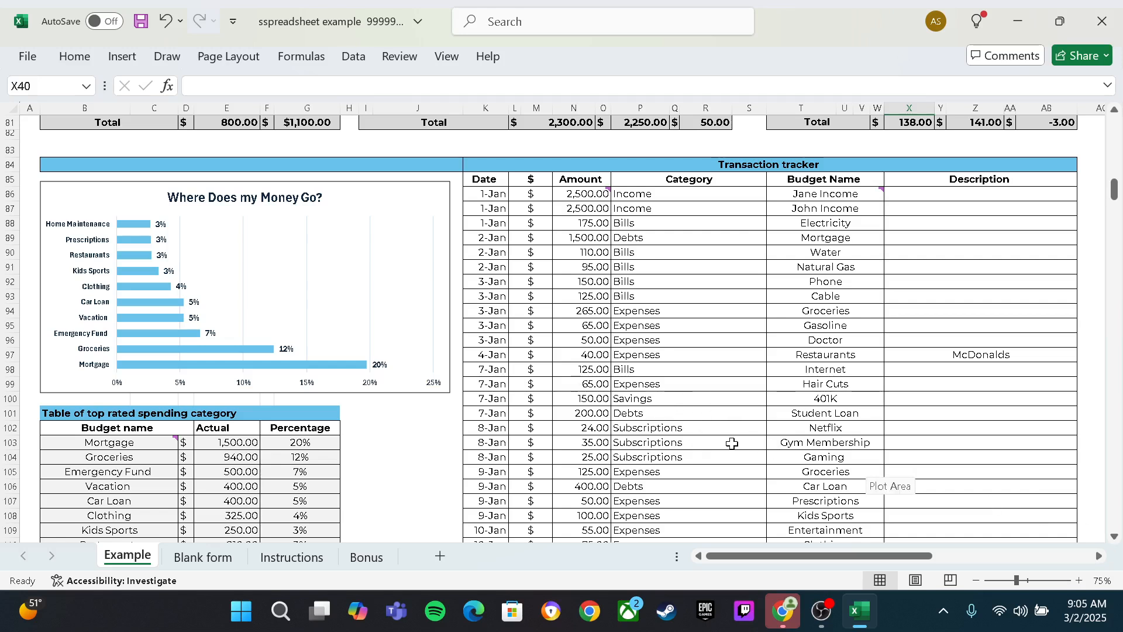
click(1113, 537)
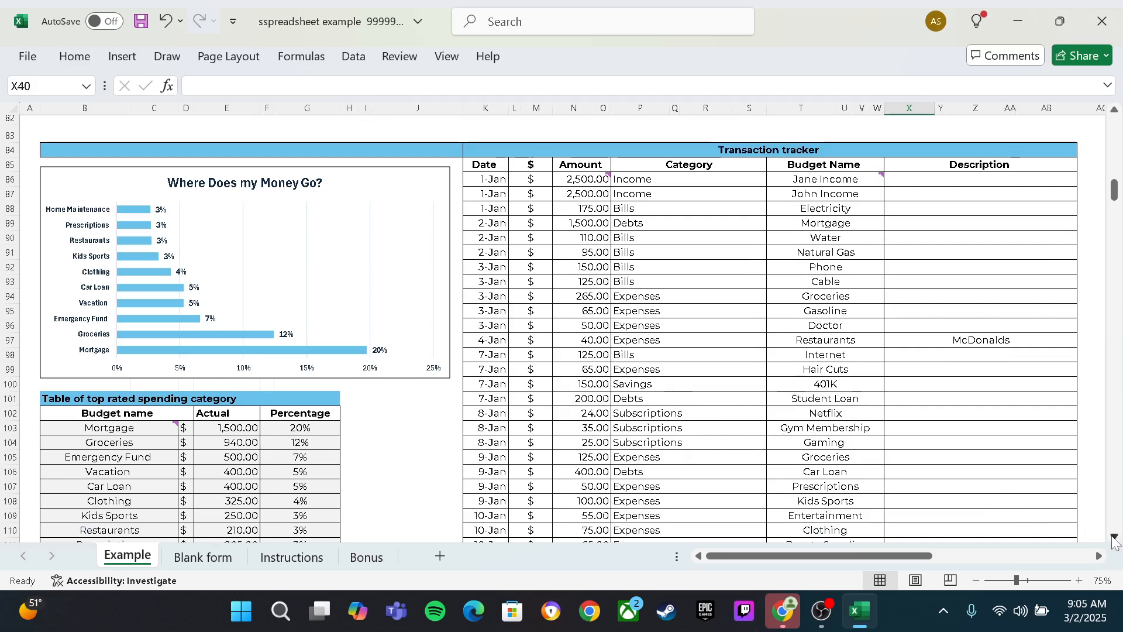
scroll(1113, 537, down, 7)
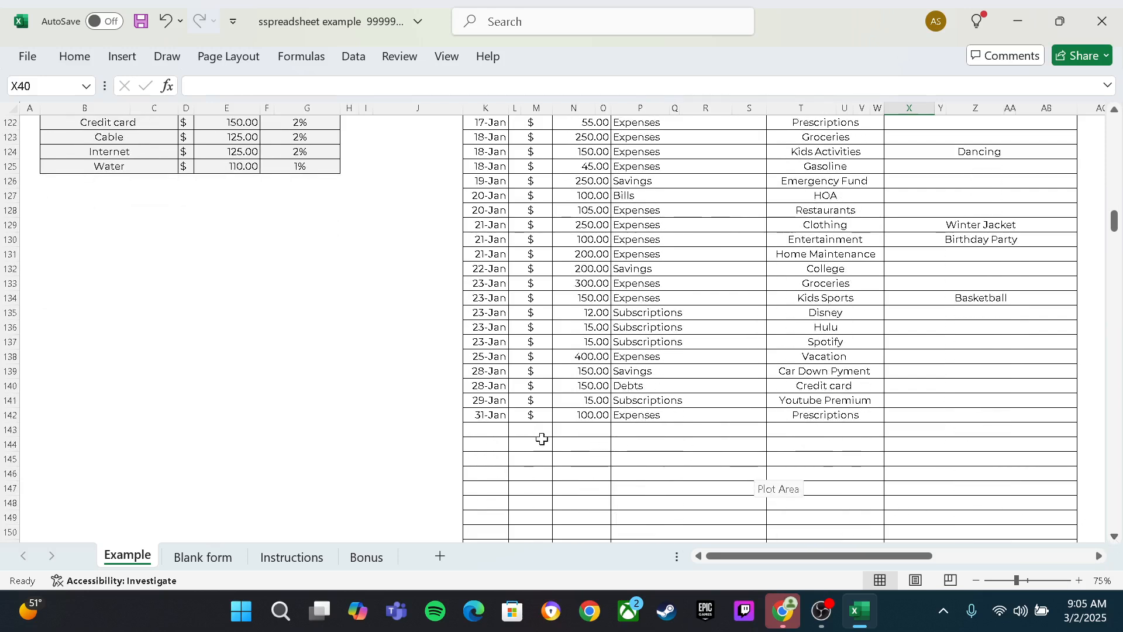
click(491, 433)
text(1-)
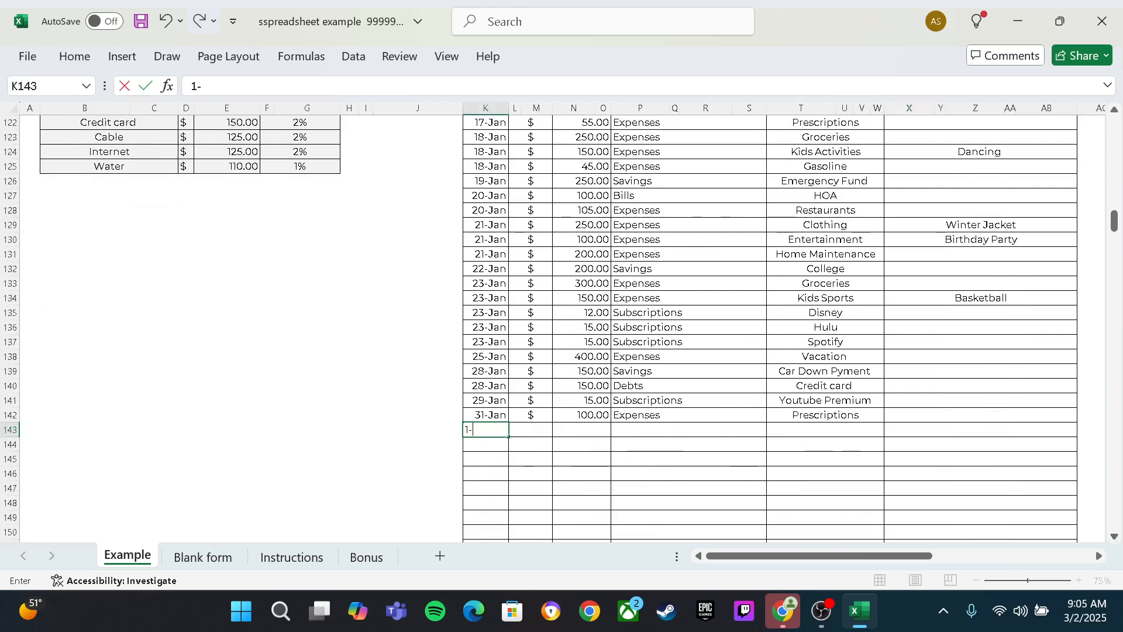
text(31)
key(Tab)
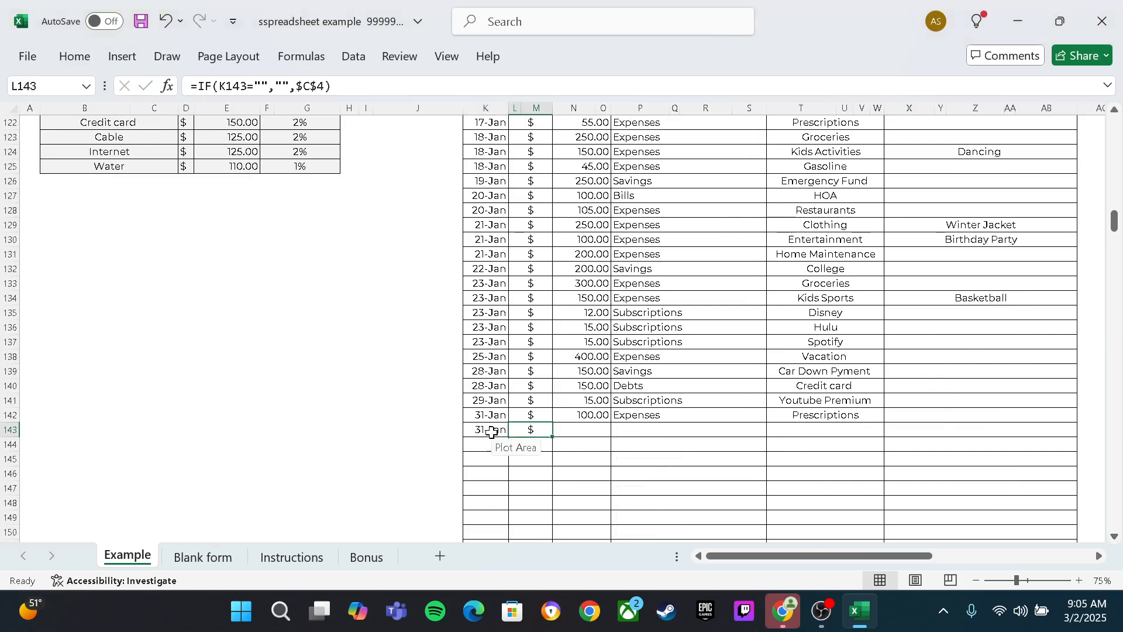
key(Tab)
text(15)
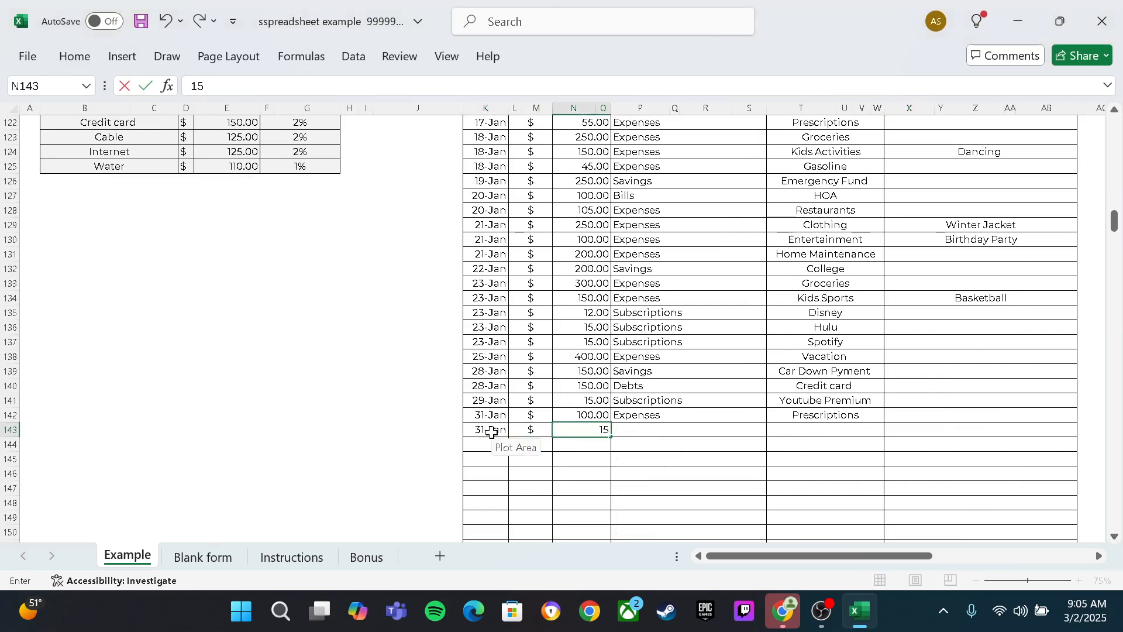
text(0)
key(Tab)
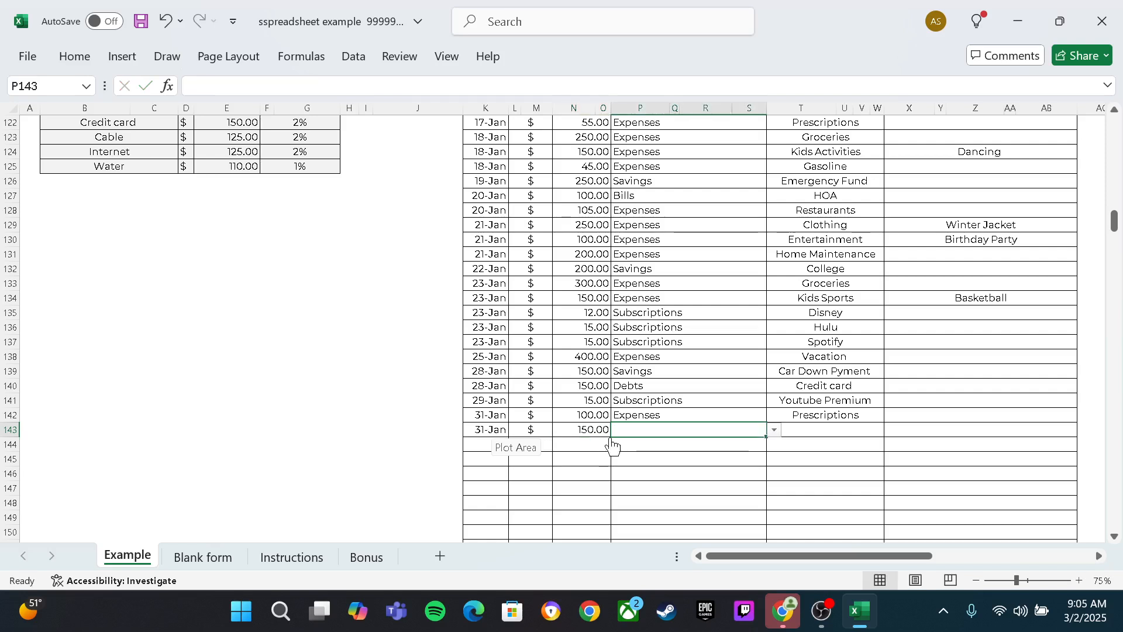
Set the category of the row 143 transaction to Bills and its budget name to garbage.
click(775, 431)
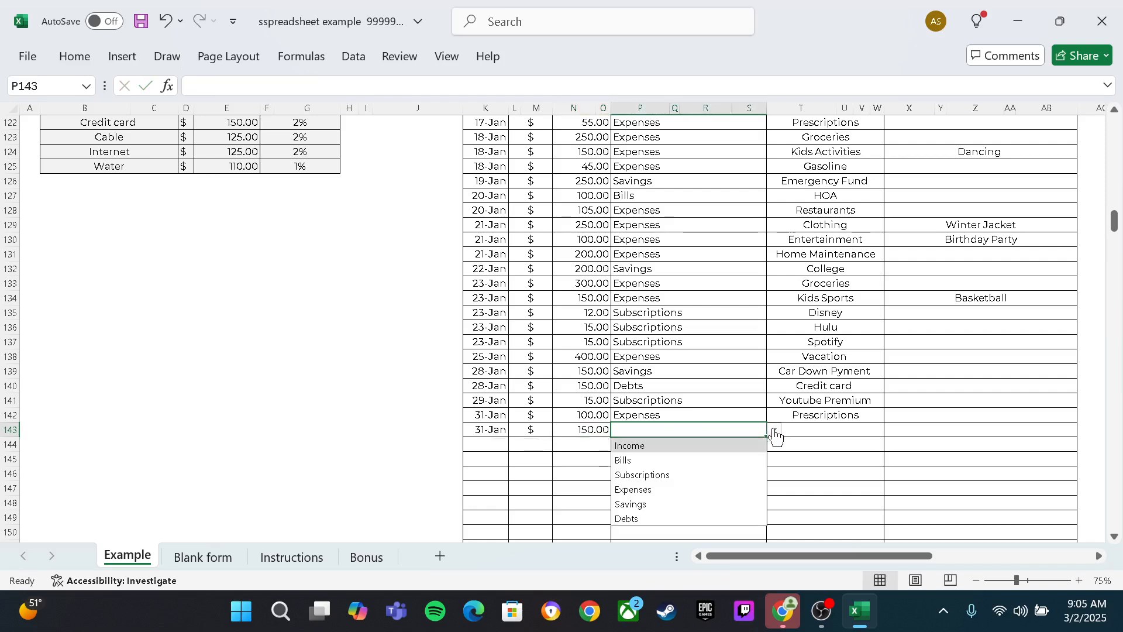
click(738, 460)
click(825, 433)
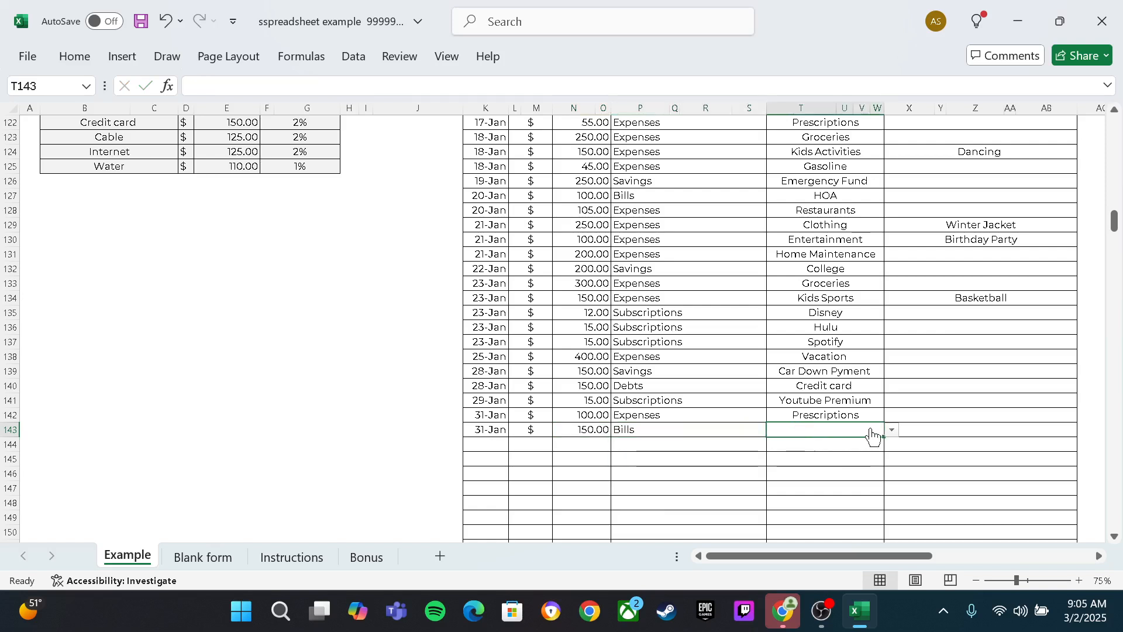
click(891, 431)
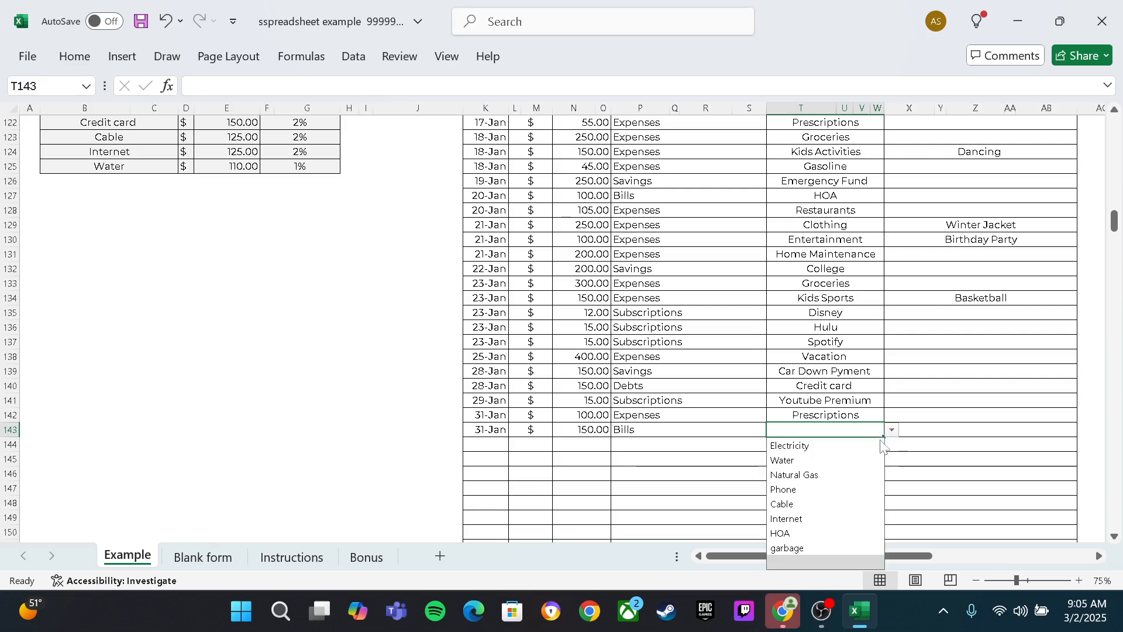
click(845, 548)
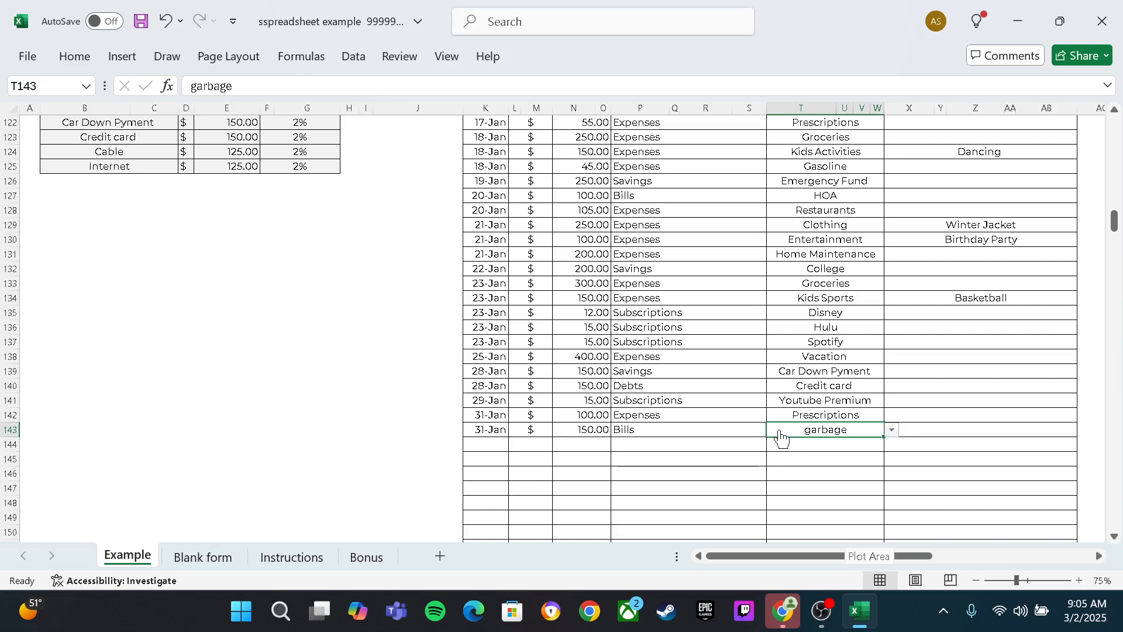
Enter a second transaction in row 144 of the tracker with the date 1-31 and the amount 350.
click(486, 445)
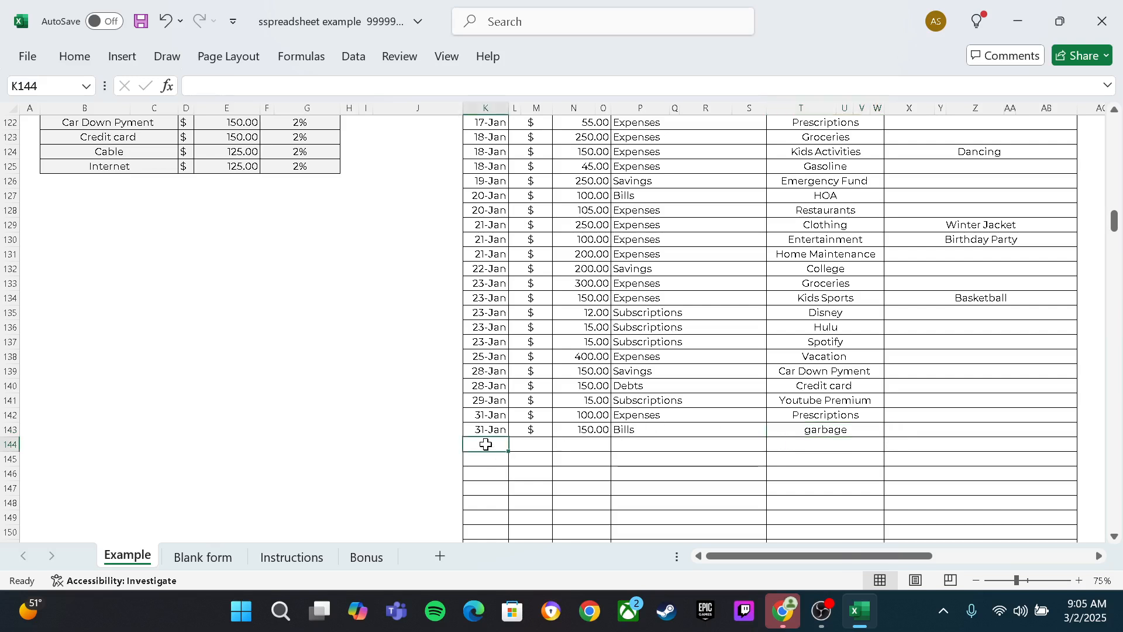
text(1-31)
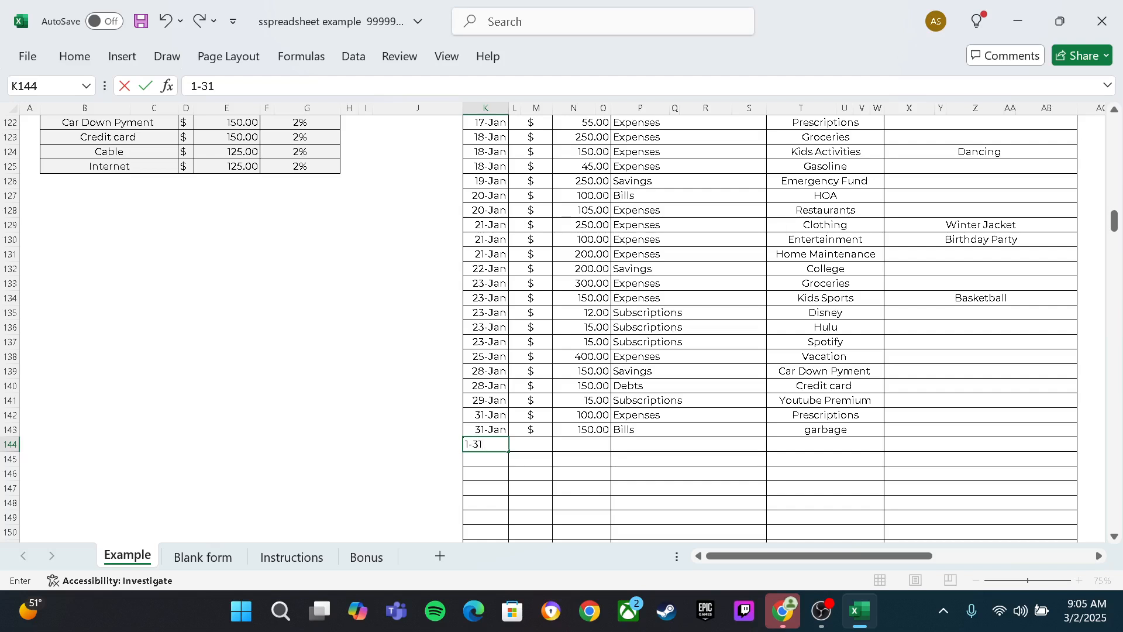
key(Tab)
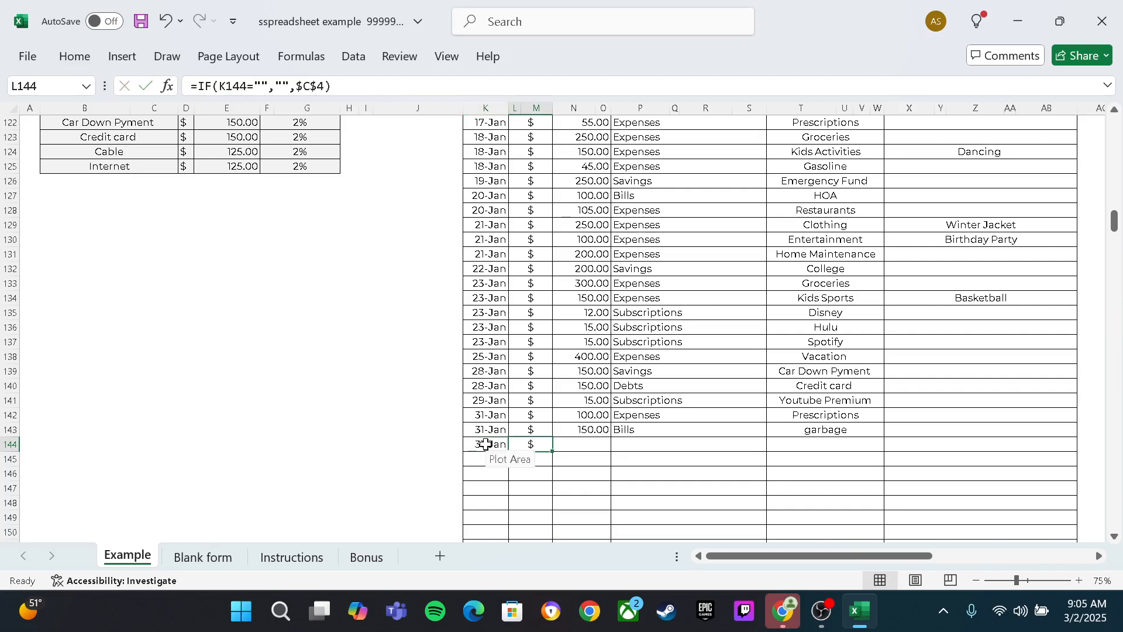
click(586, 444)
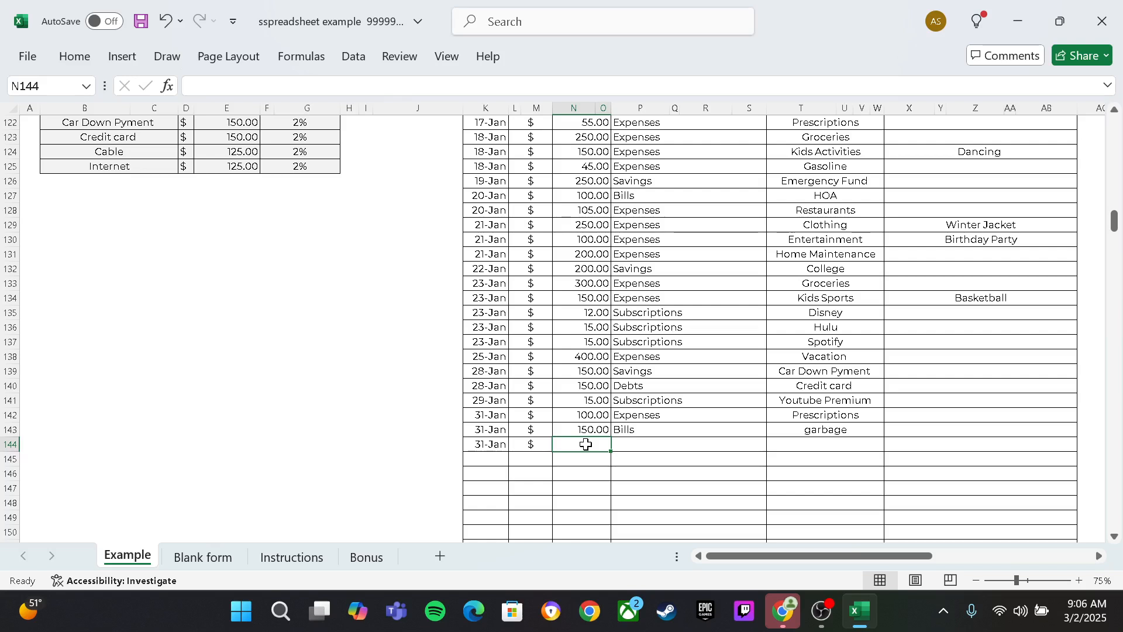
text(350)
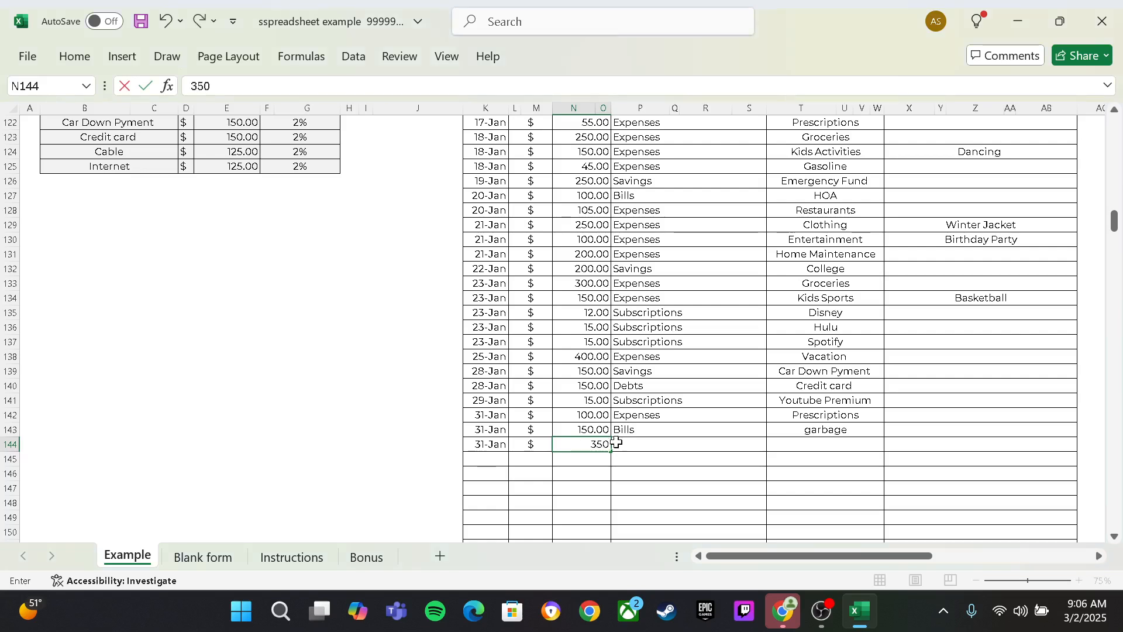
Set the category of the row 144 transaction to Expenses and its budget name to music lessons.
click(616, 443)
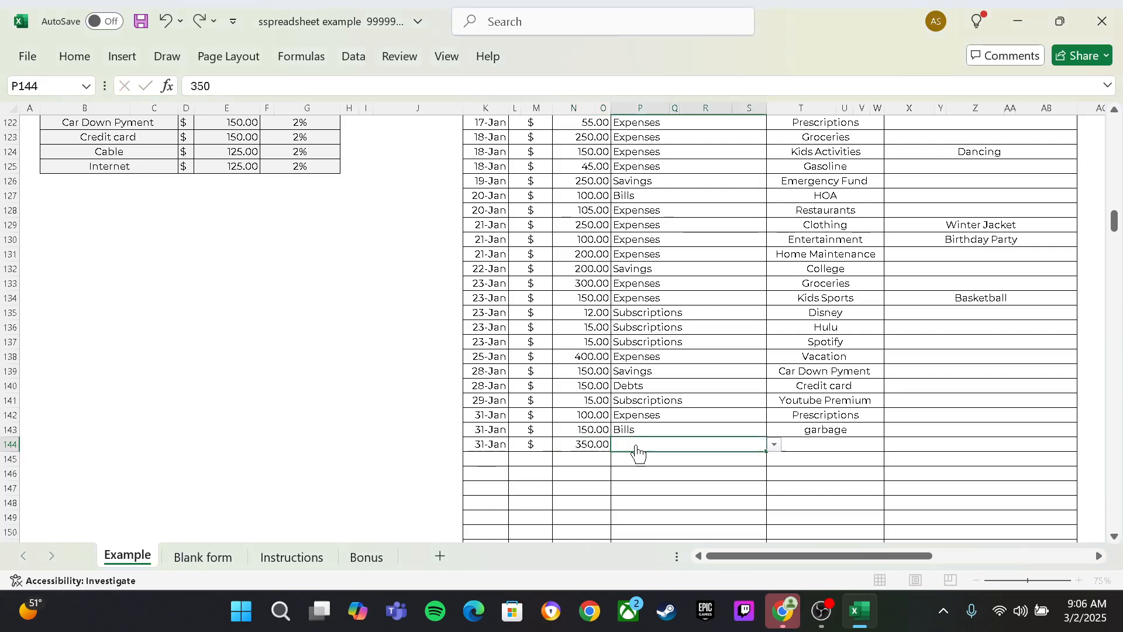
click(776, 446)
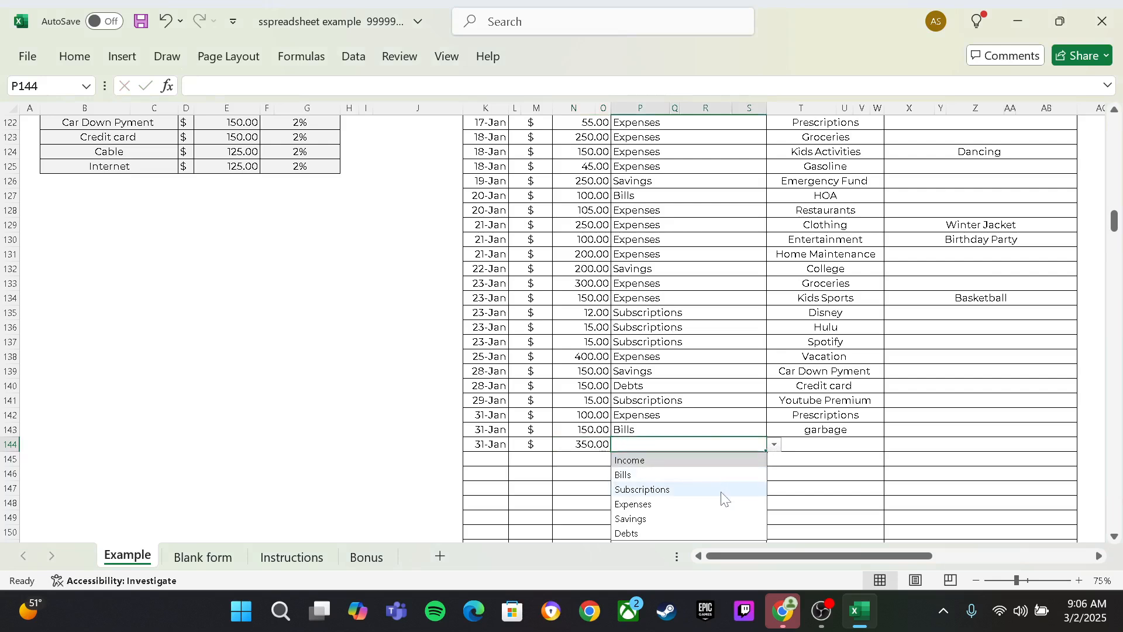
click(719, 506)
click(824, 447)
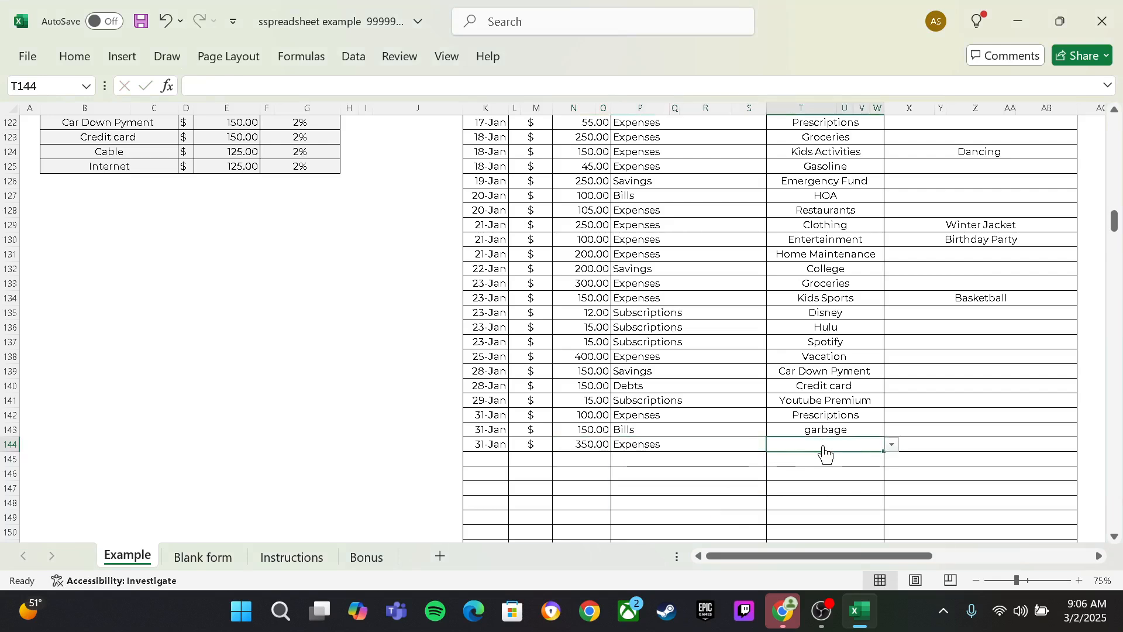
click(892, 446)
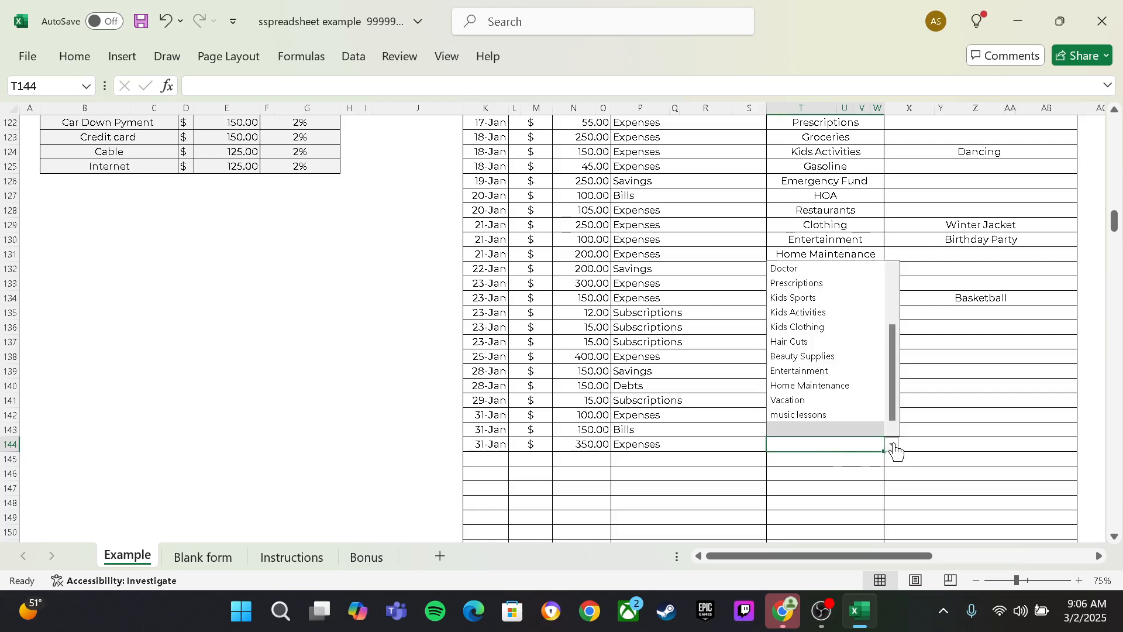
click(840, 413)
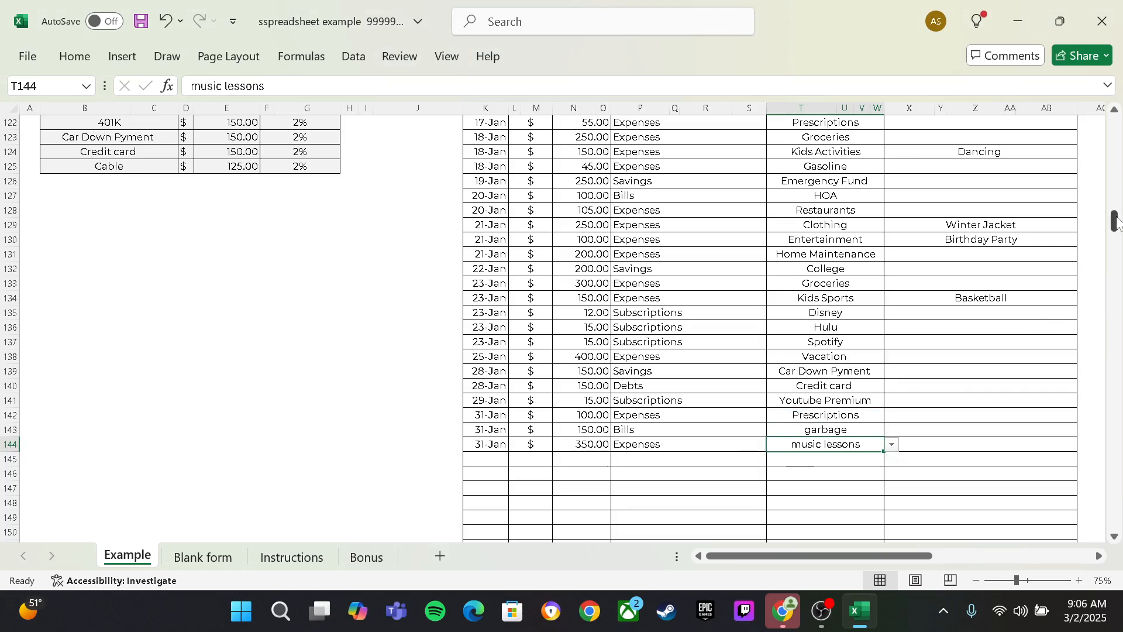
Review the budget tables, the "Where Does my Money Go?" chart and the top spending table on the Example sheet, and open the Bonus sheet.
drag(1116, 221, 1103, 143)
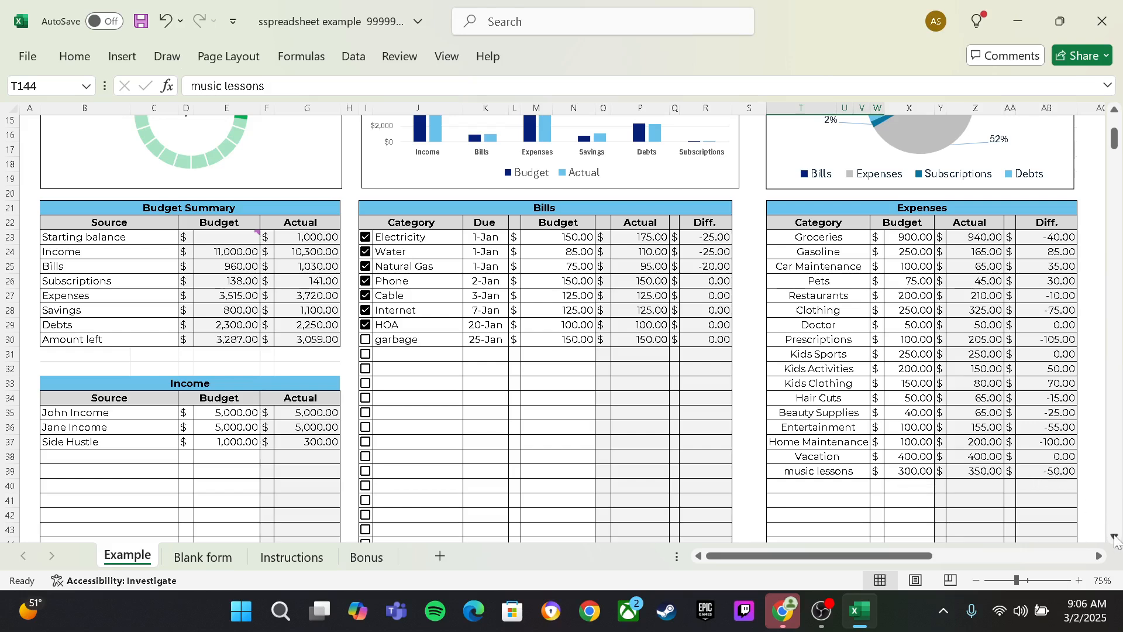
scroll(1115, 541, down, 6)
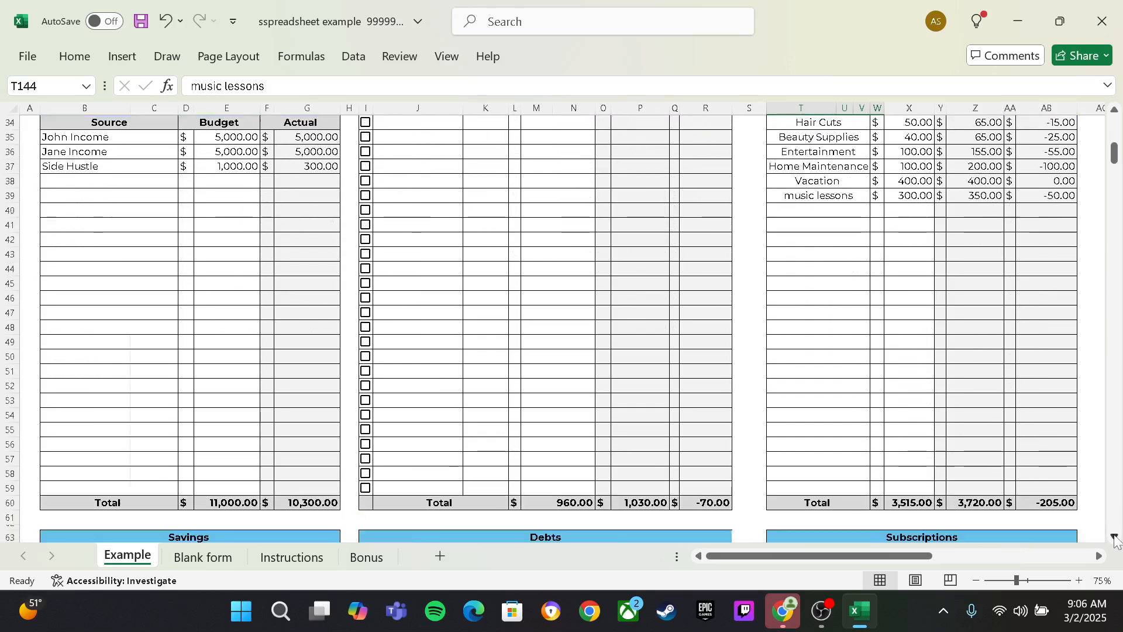
scroll(1116, 540, down, 11)
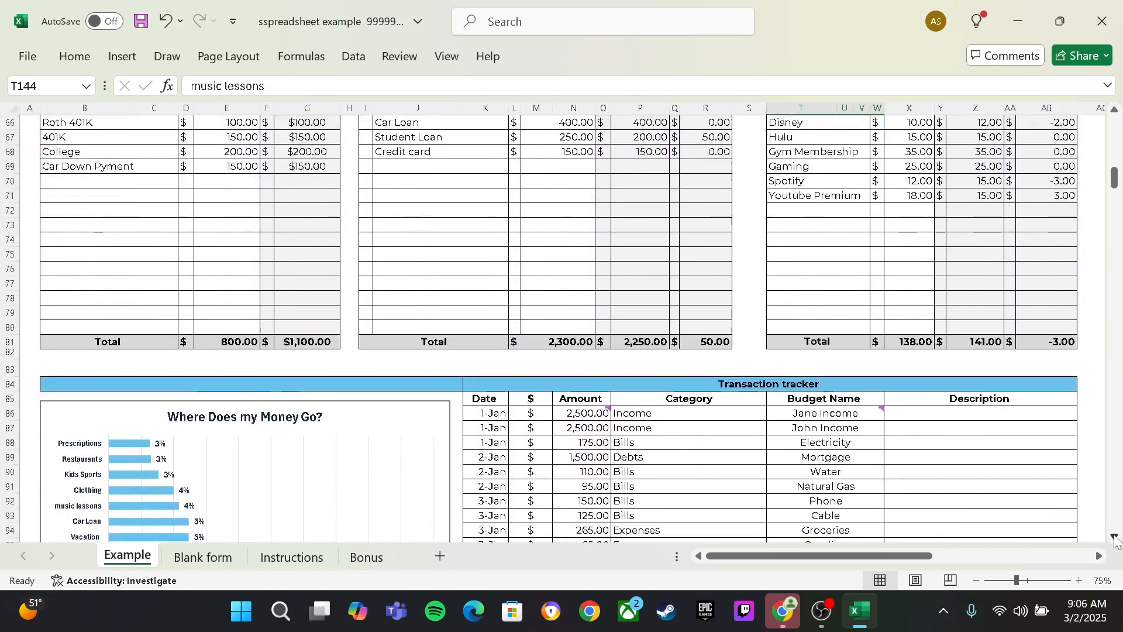
scroll(1115, 541, down, 4)
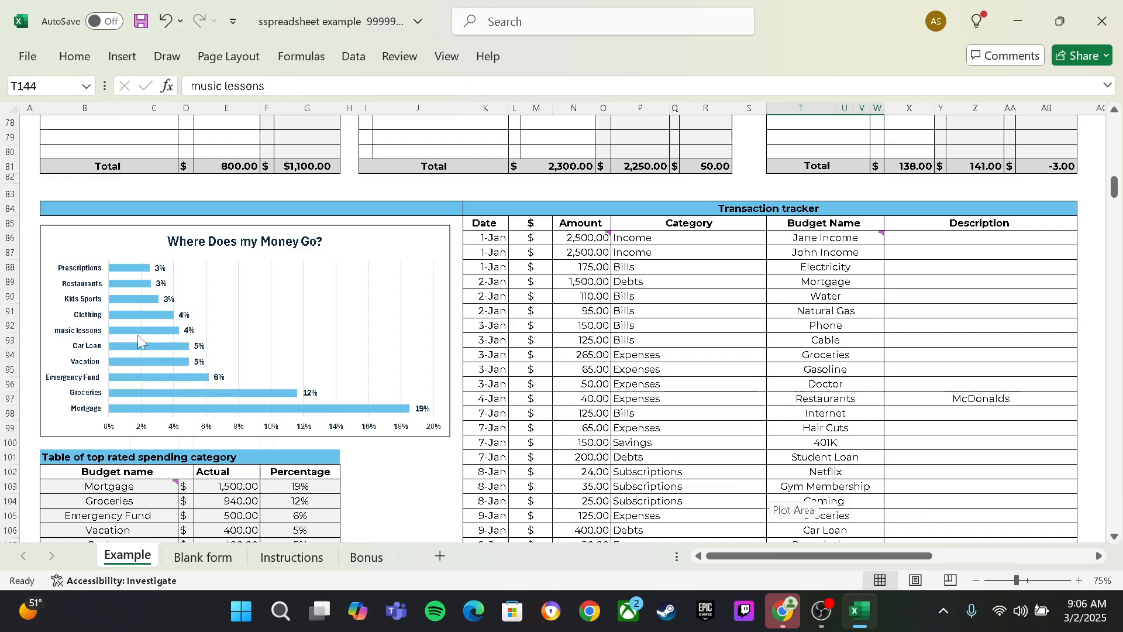
click(1115, 536)
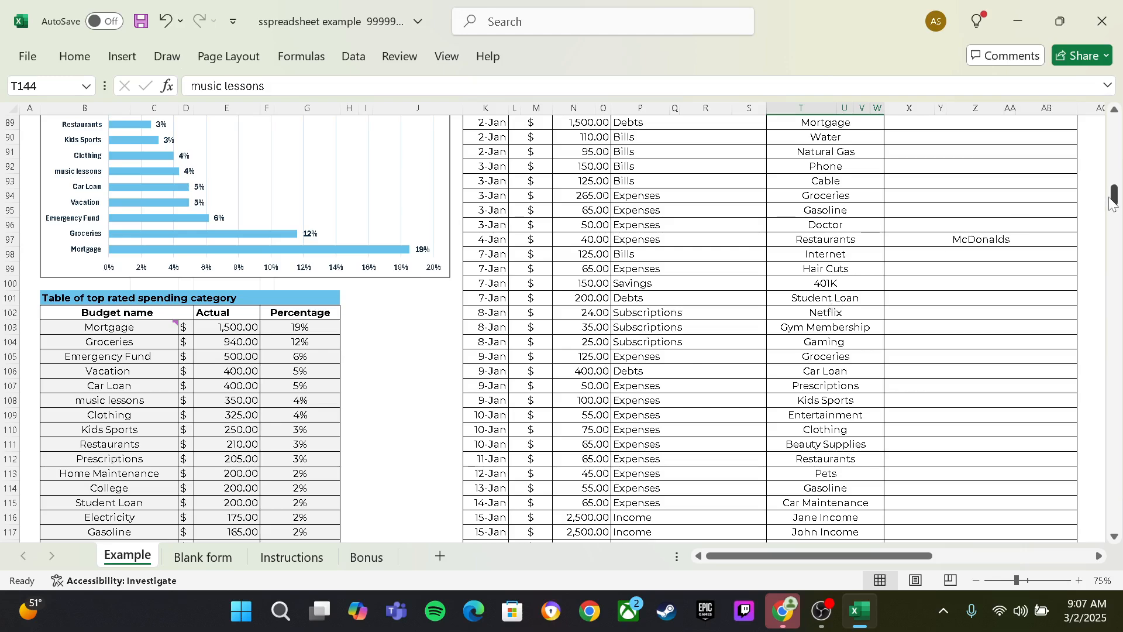
drag(1114, 199, 1103, 124)
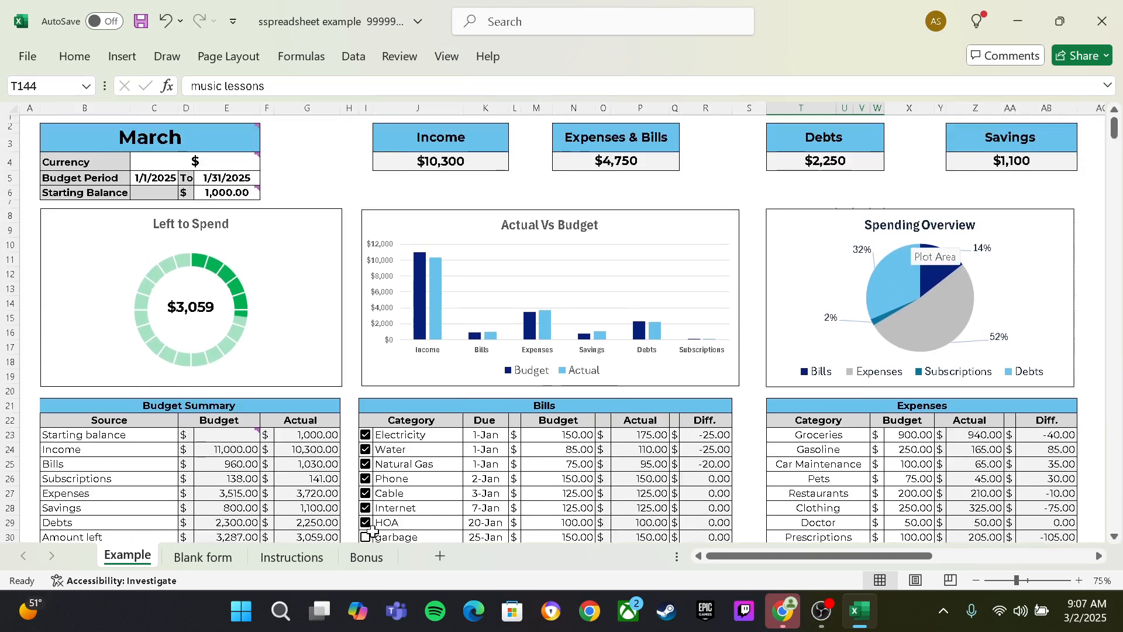
click(361, 561)
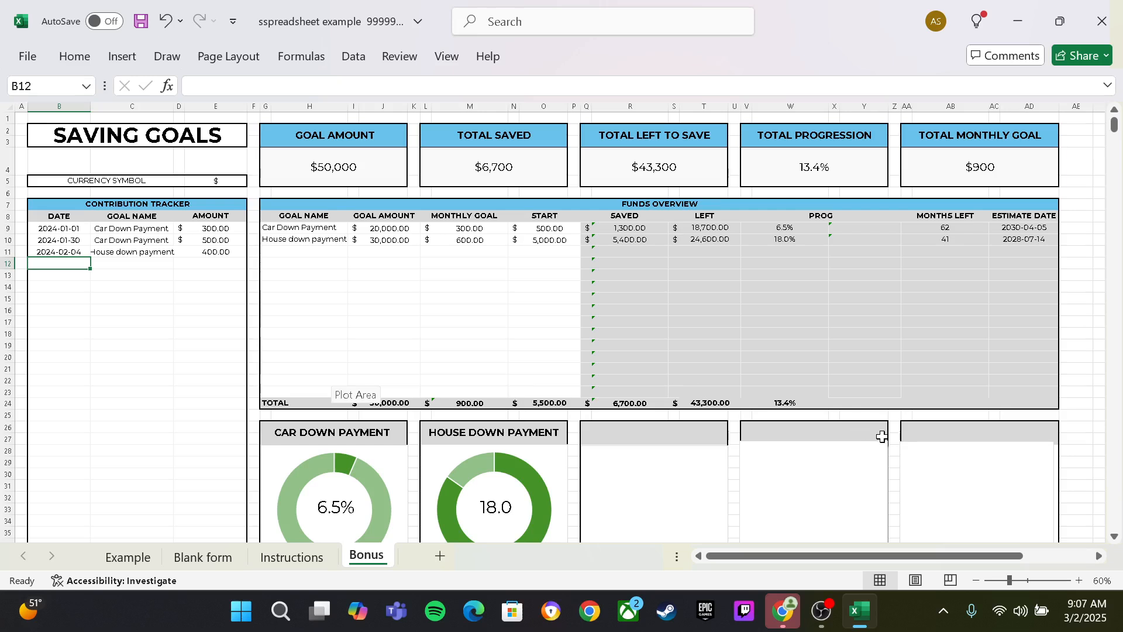
Start a new contribution in row 12 of the Contribution Tracker with the date 2-15.
click(1114, 536)
scroll(1114, 536, down, 2)
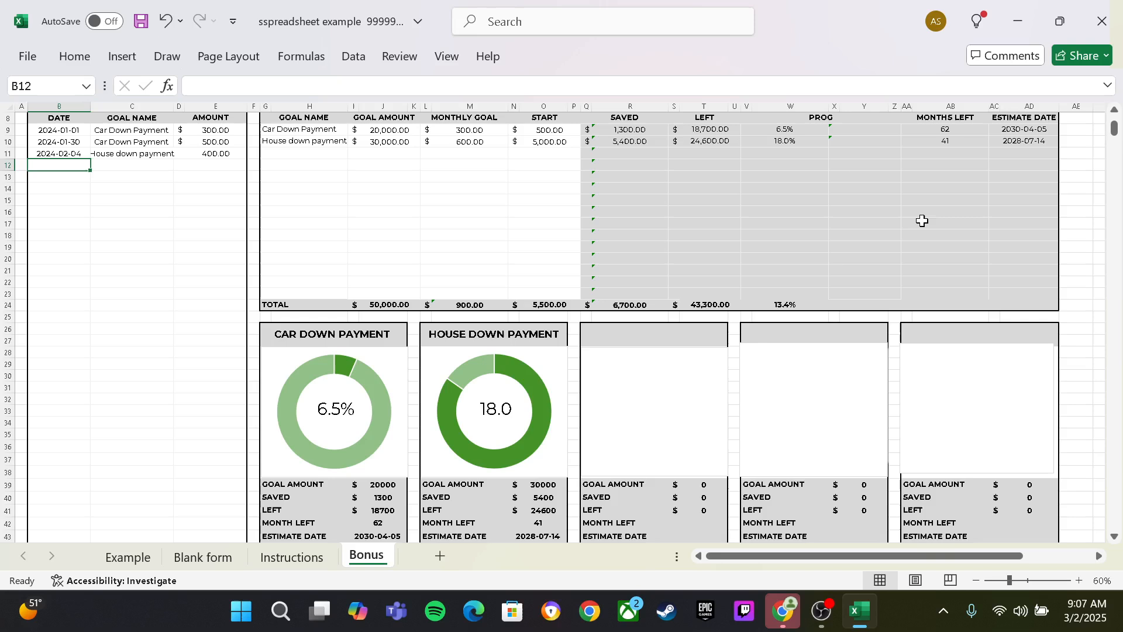
scroll(1114, 116, up, 1)
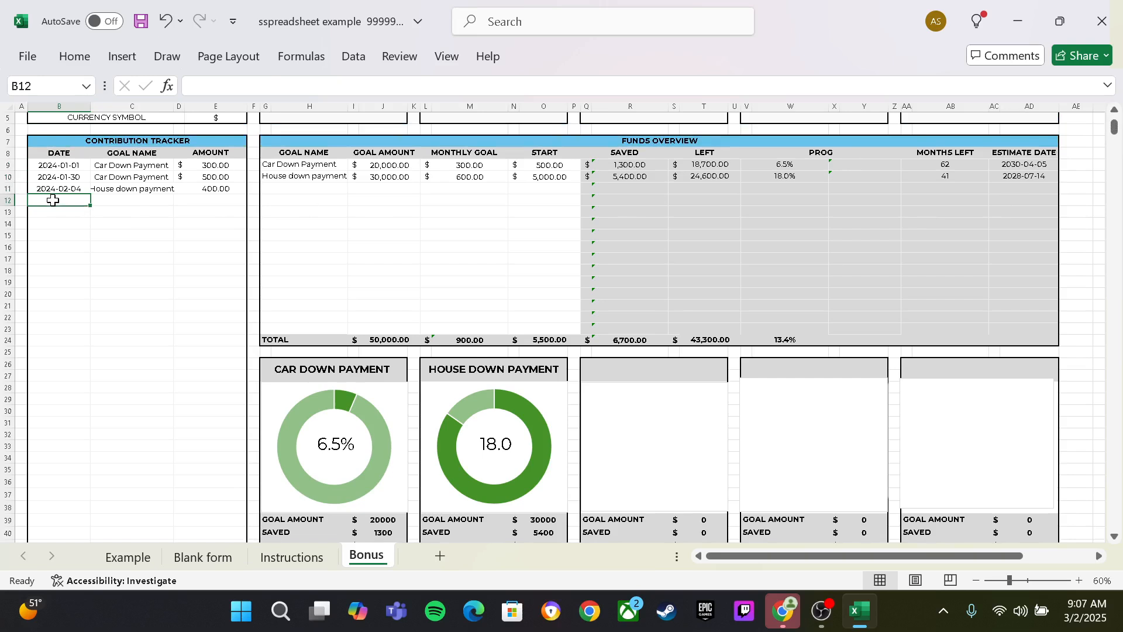
text(2-)
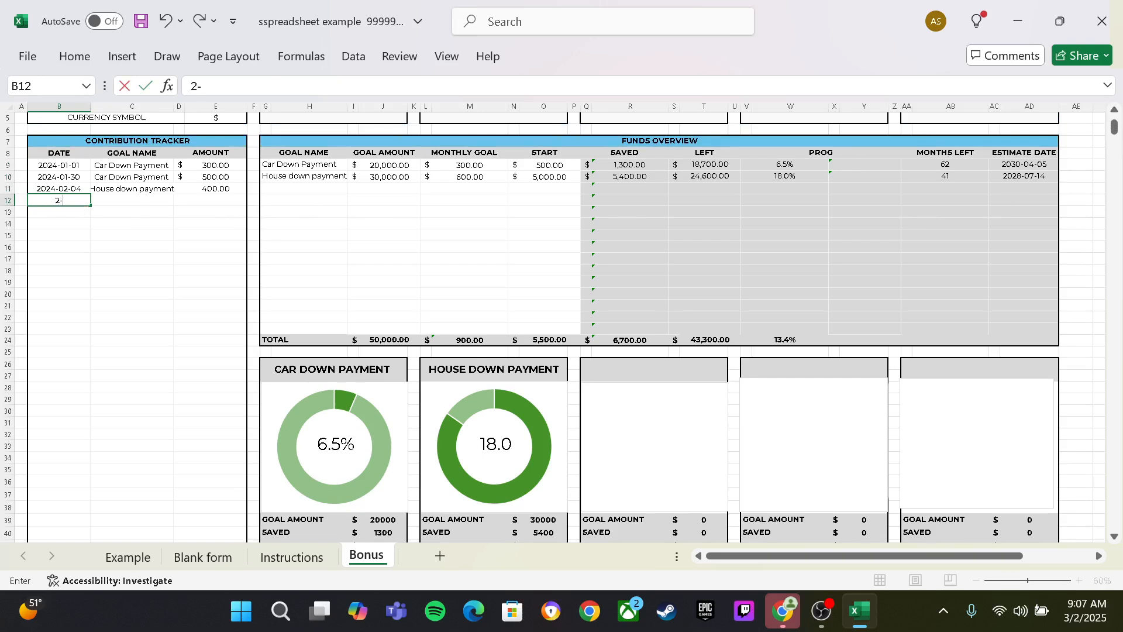
text(15)
key(Return)
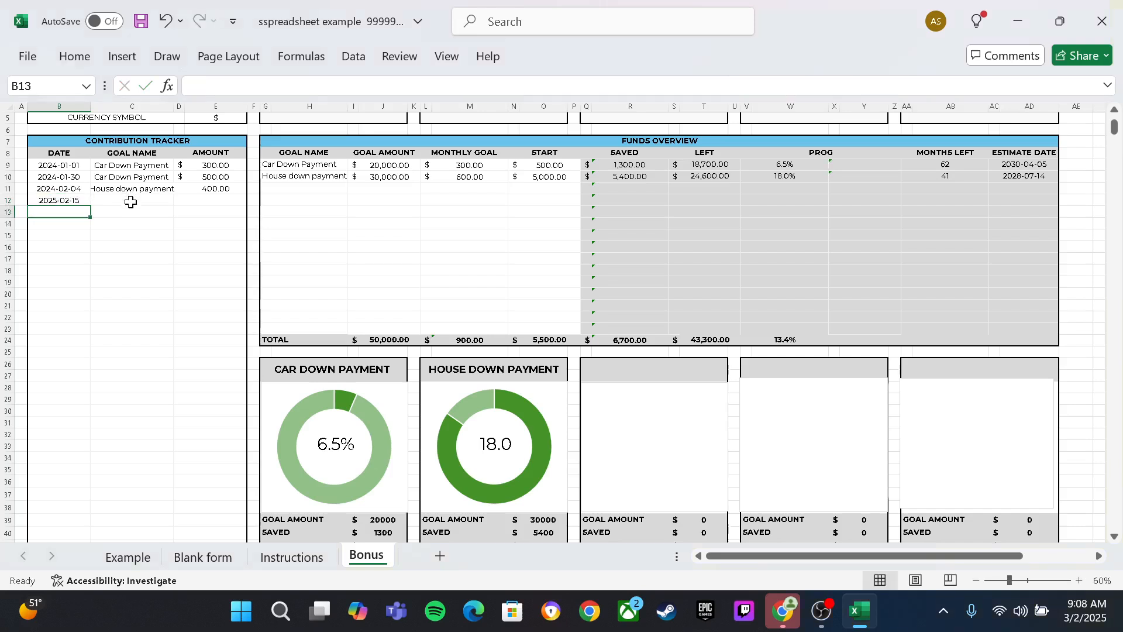
Set the row 12 contribution's goal name to House down payment and its amount to 500.
click(131, 202)
click(179, 201)
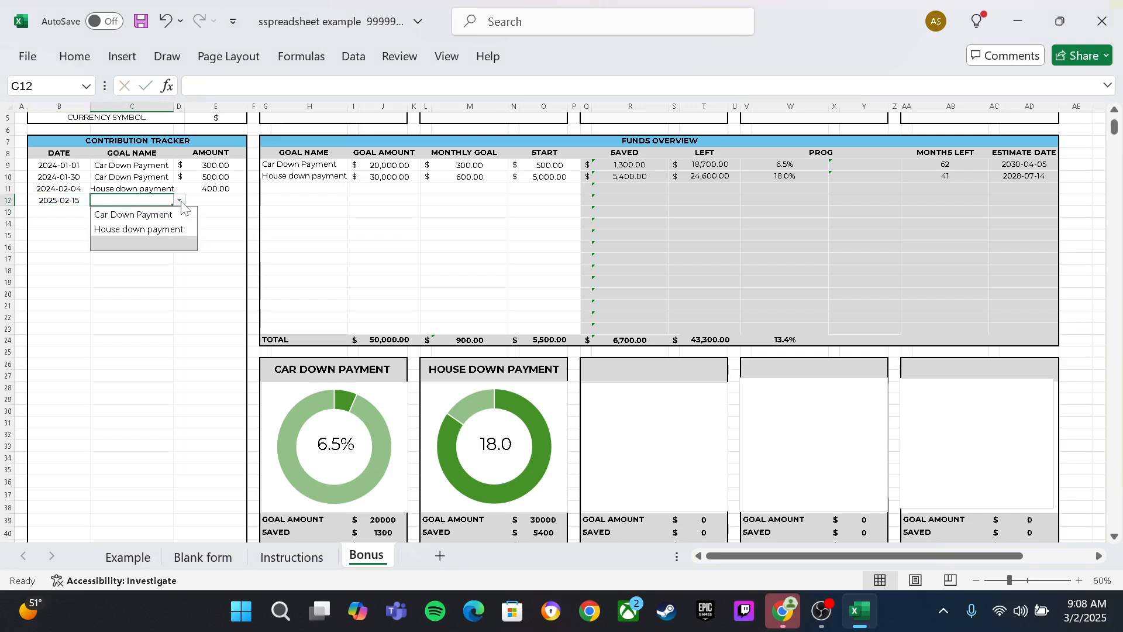
click(168, 229)
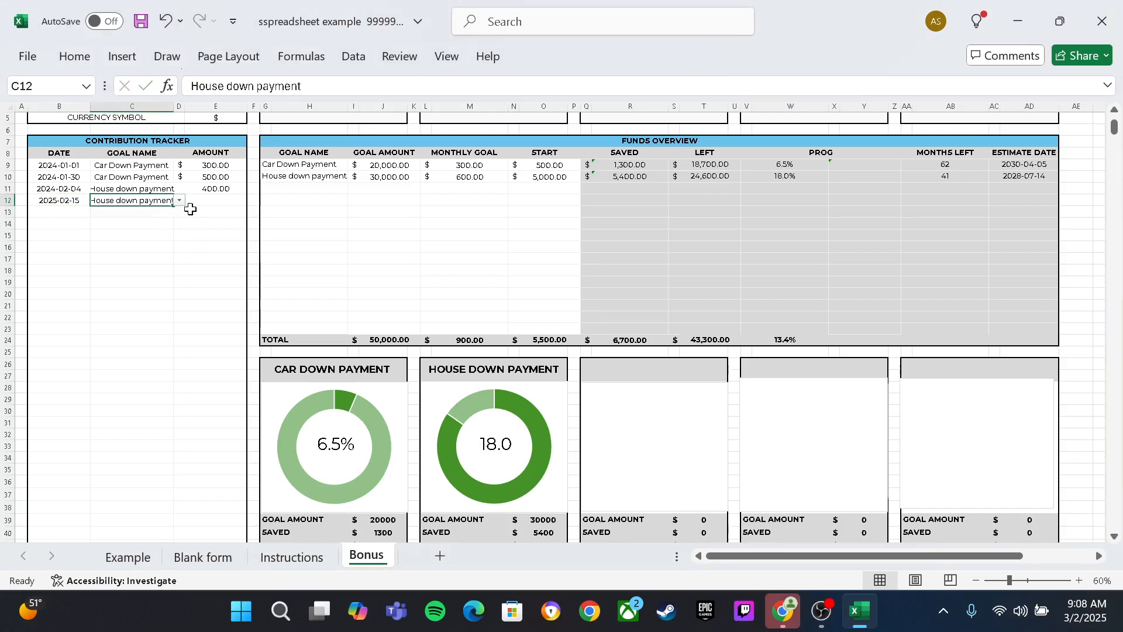
click(209, 200)
text(500)
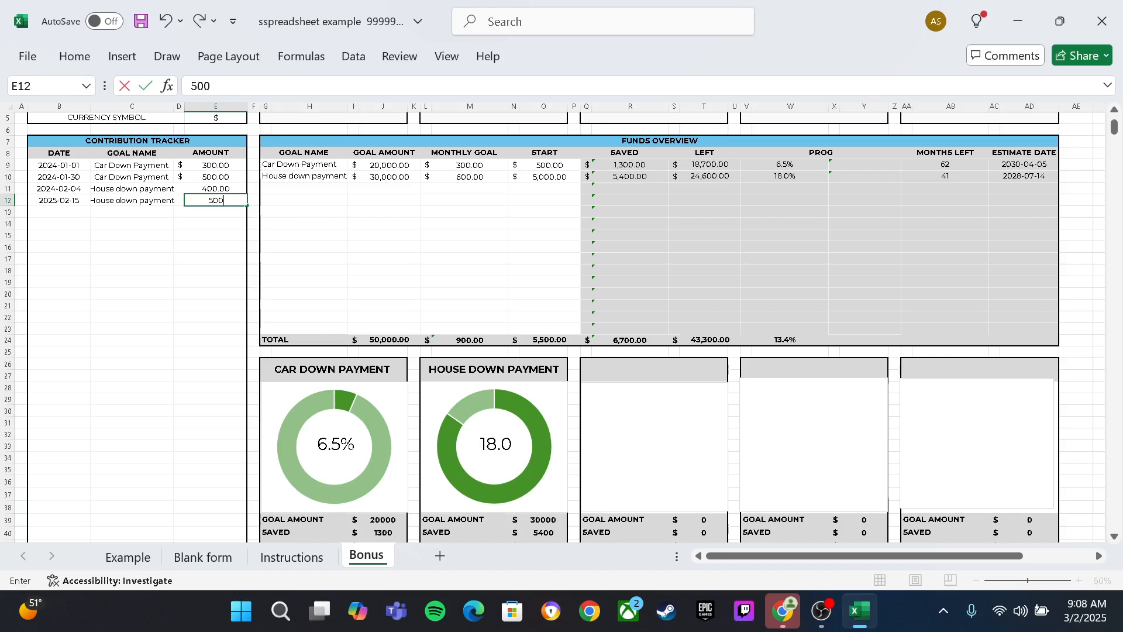
key(Return)
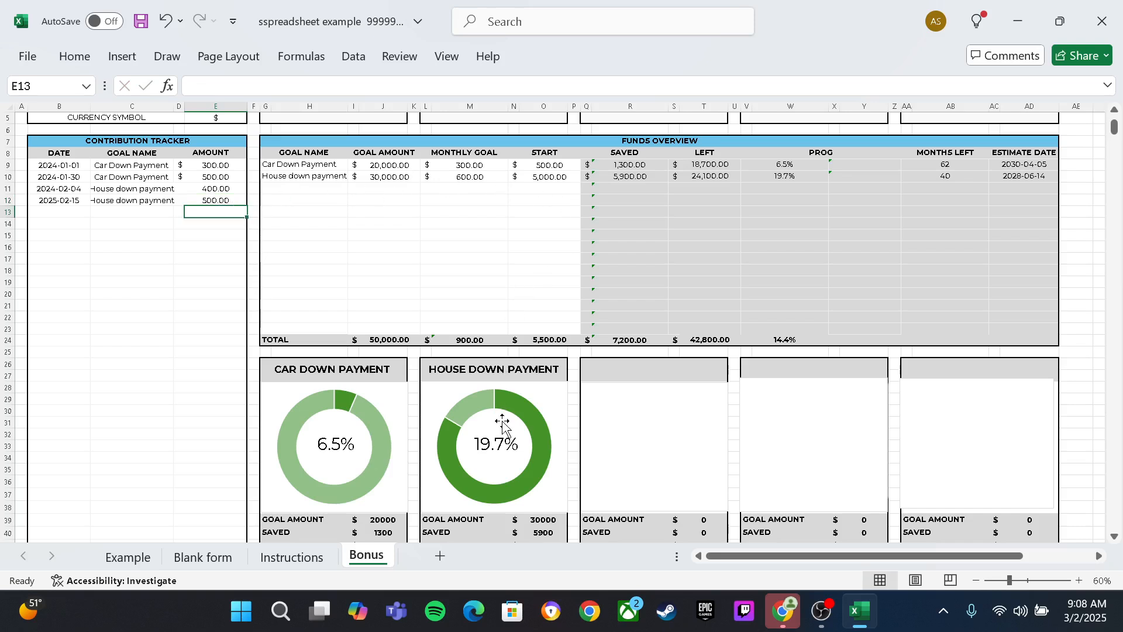
Select the first empty goal name cell, G11, in the Funds Overview table.
click(283, 187)
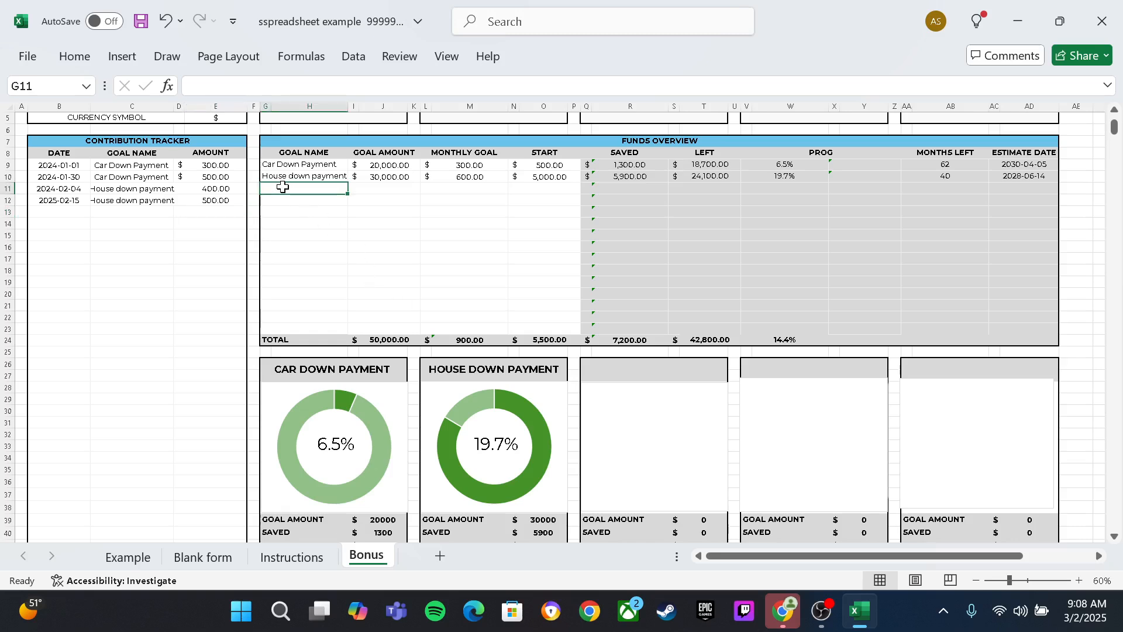